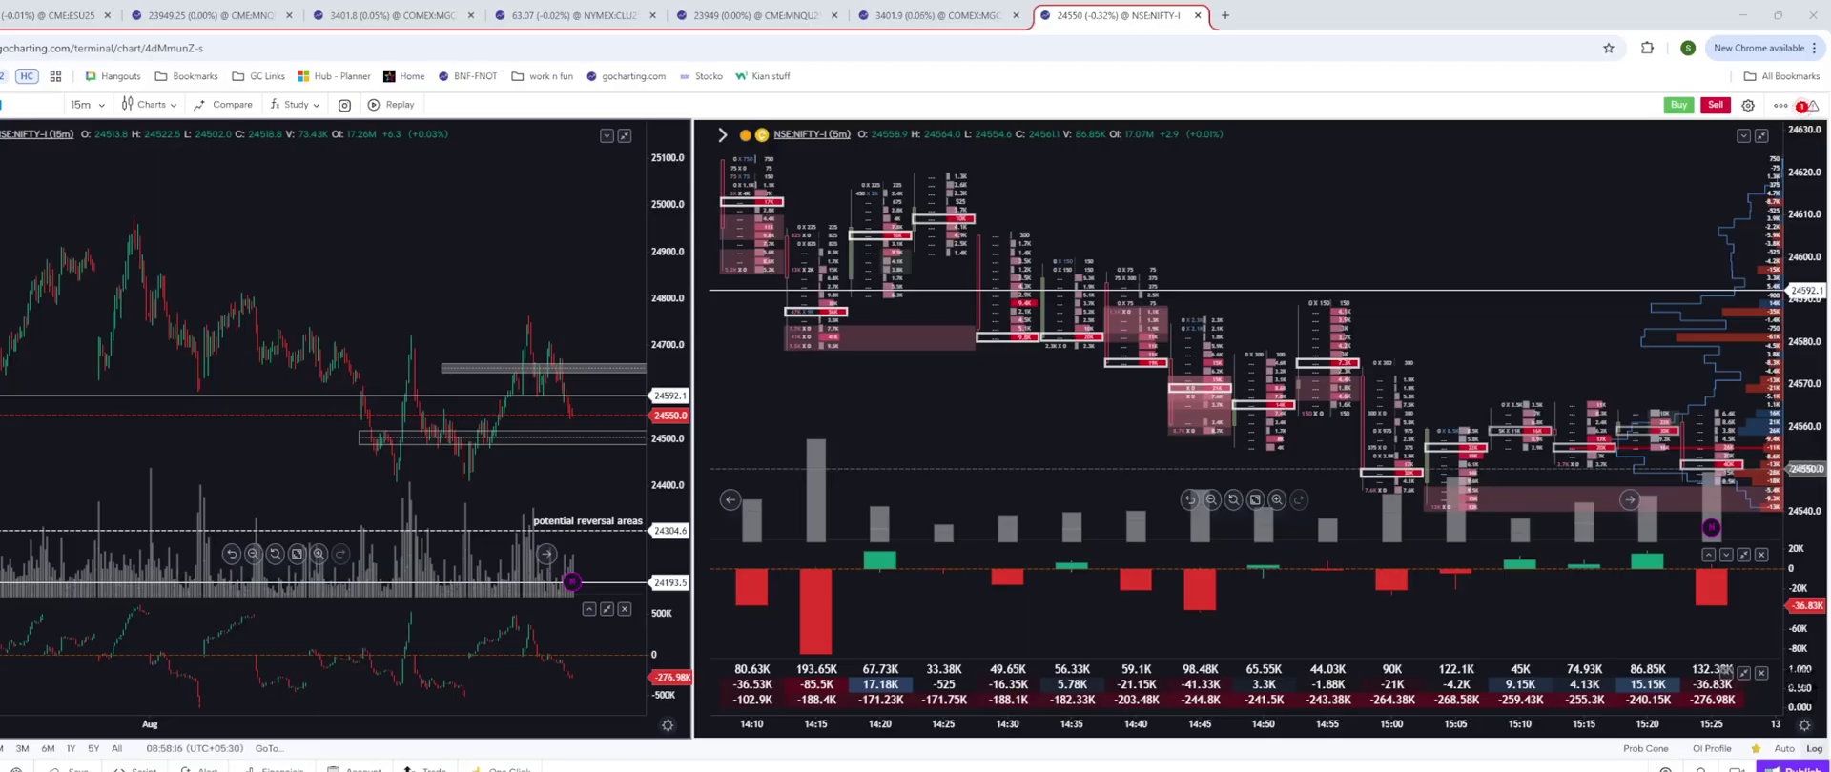
Widen the 15-minute NIFTY chart pane and bring its price history back to 28 July into view.
scroll(400, 286, "up", 3)
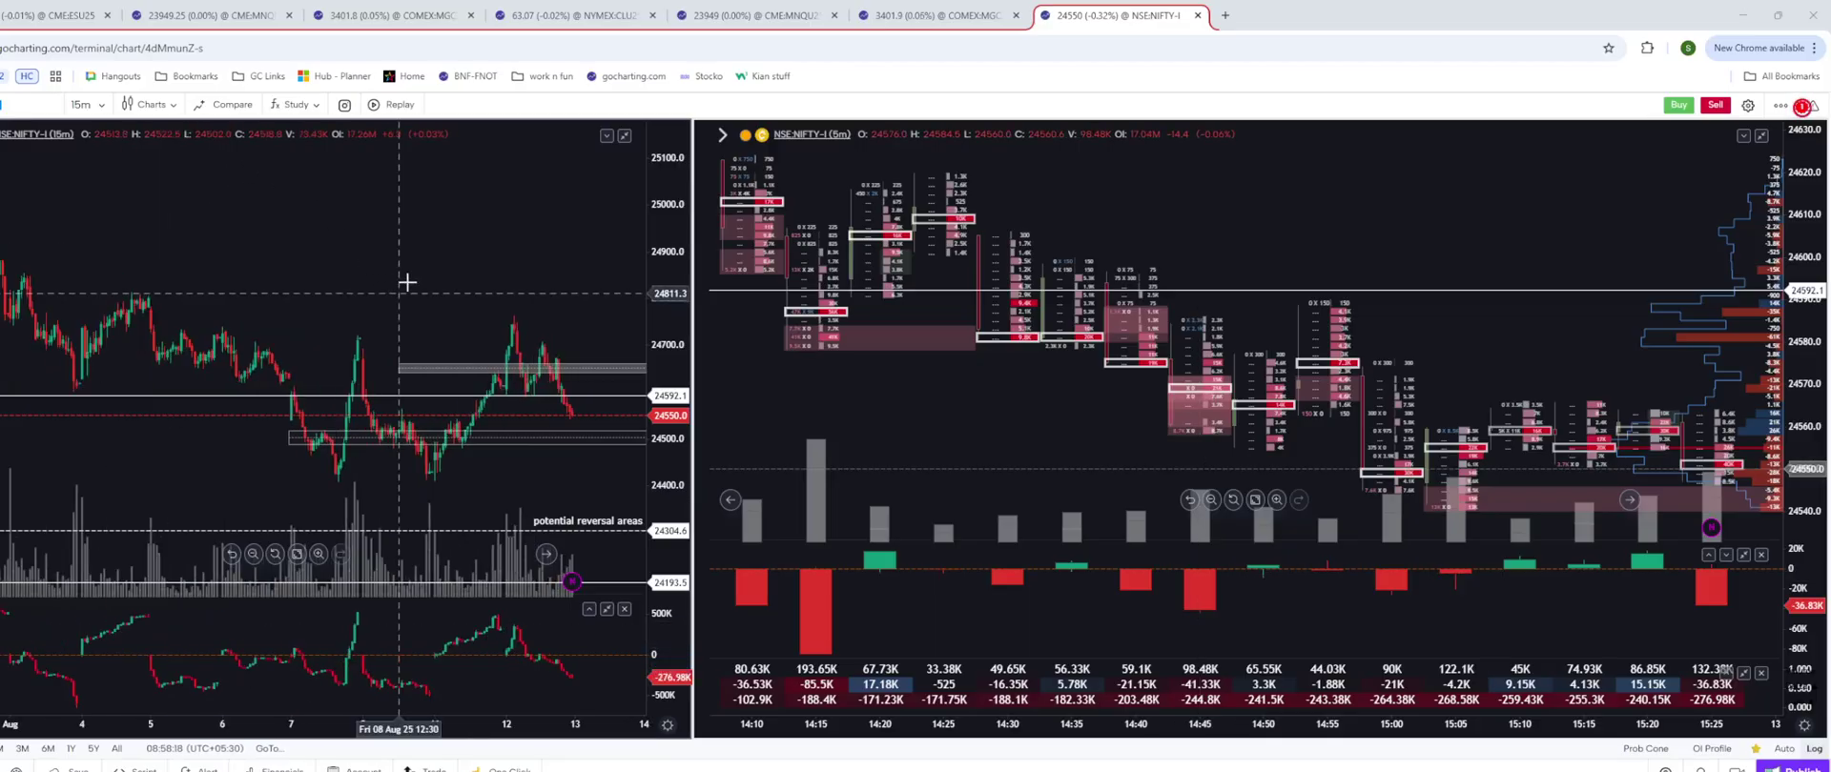
left_click_drag(681, 338, 677, 320)
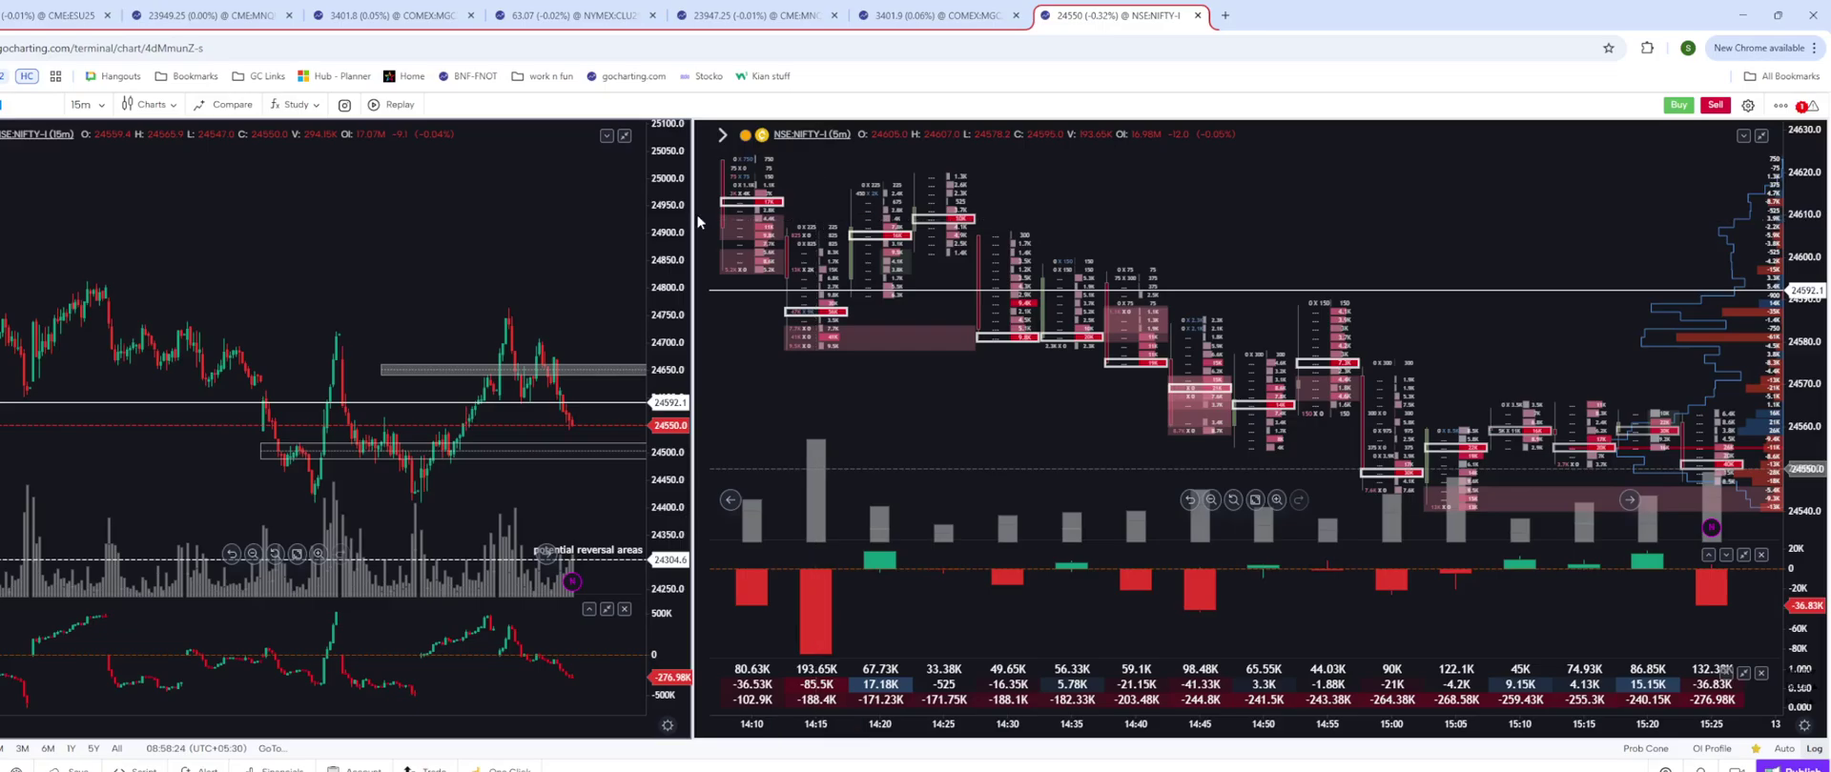
left_click_drag(693, 221, 837, 222)
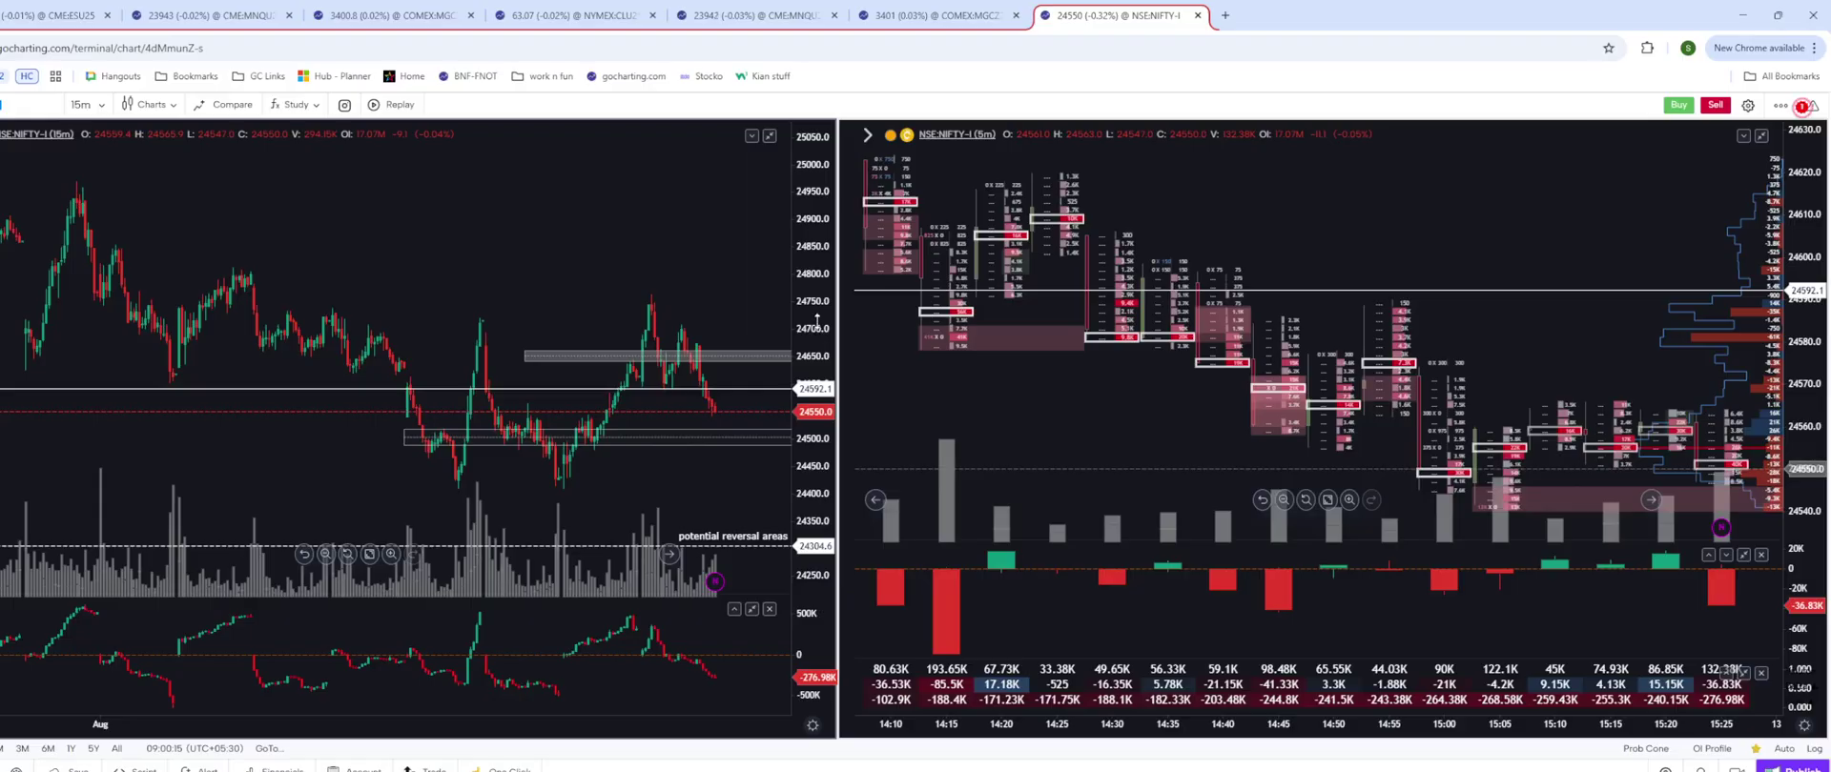
left_click_drag(817, 332, 616, 233)
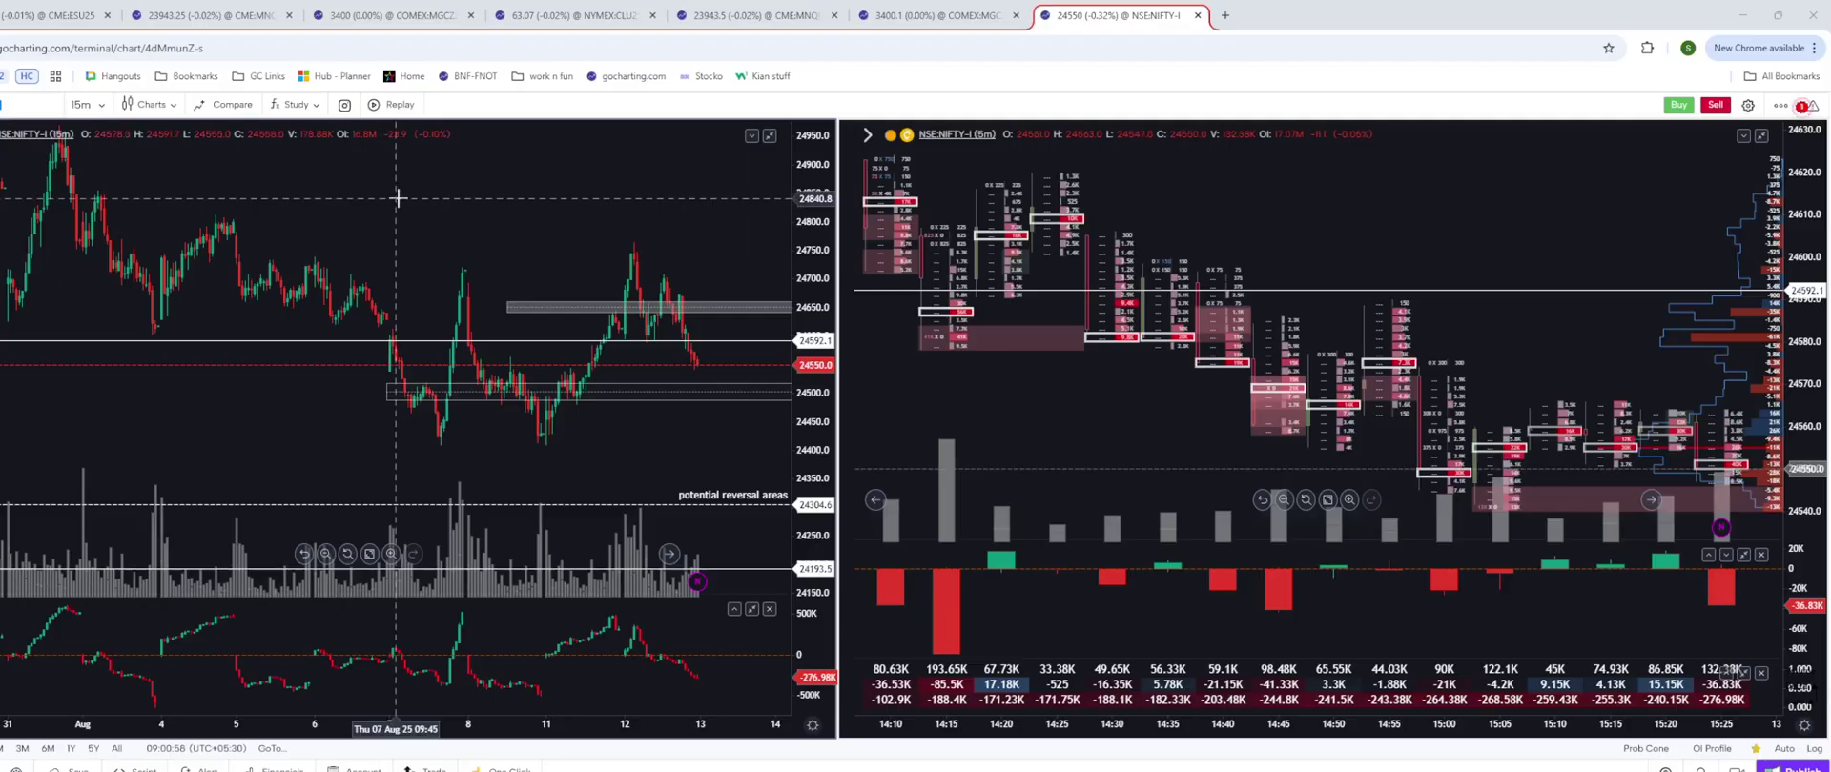
scroll(454, 197, "down", 2)
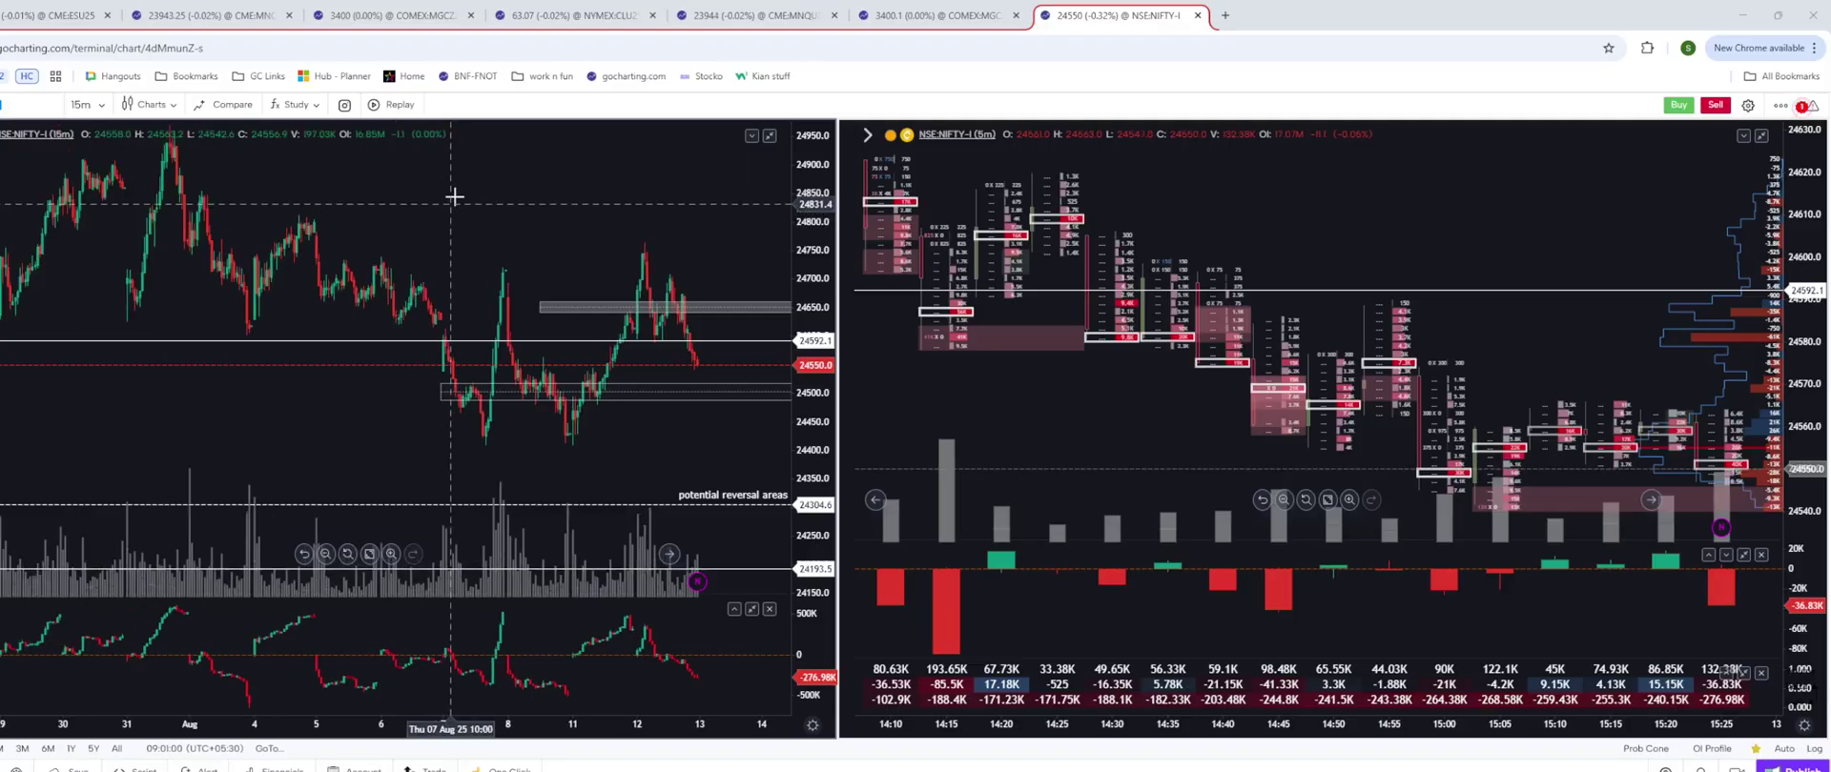
scroll(454, 196, "down", 1)
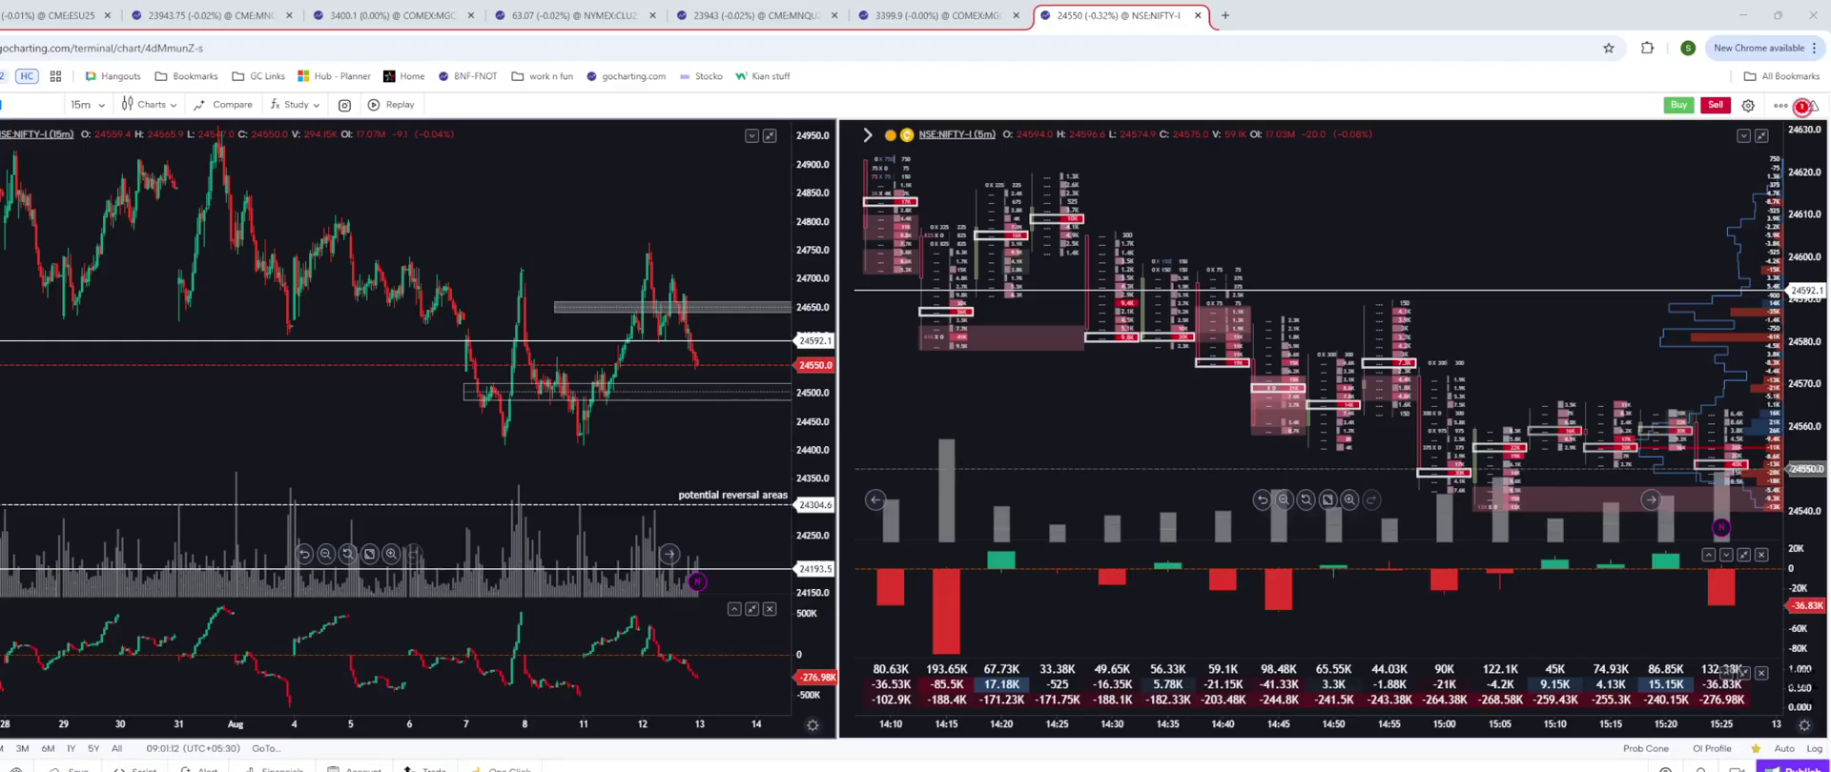
scroll(394, 238, "up", 2)
scroll(281, 192, "down", 2)
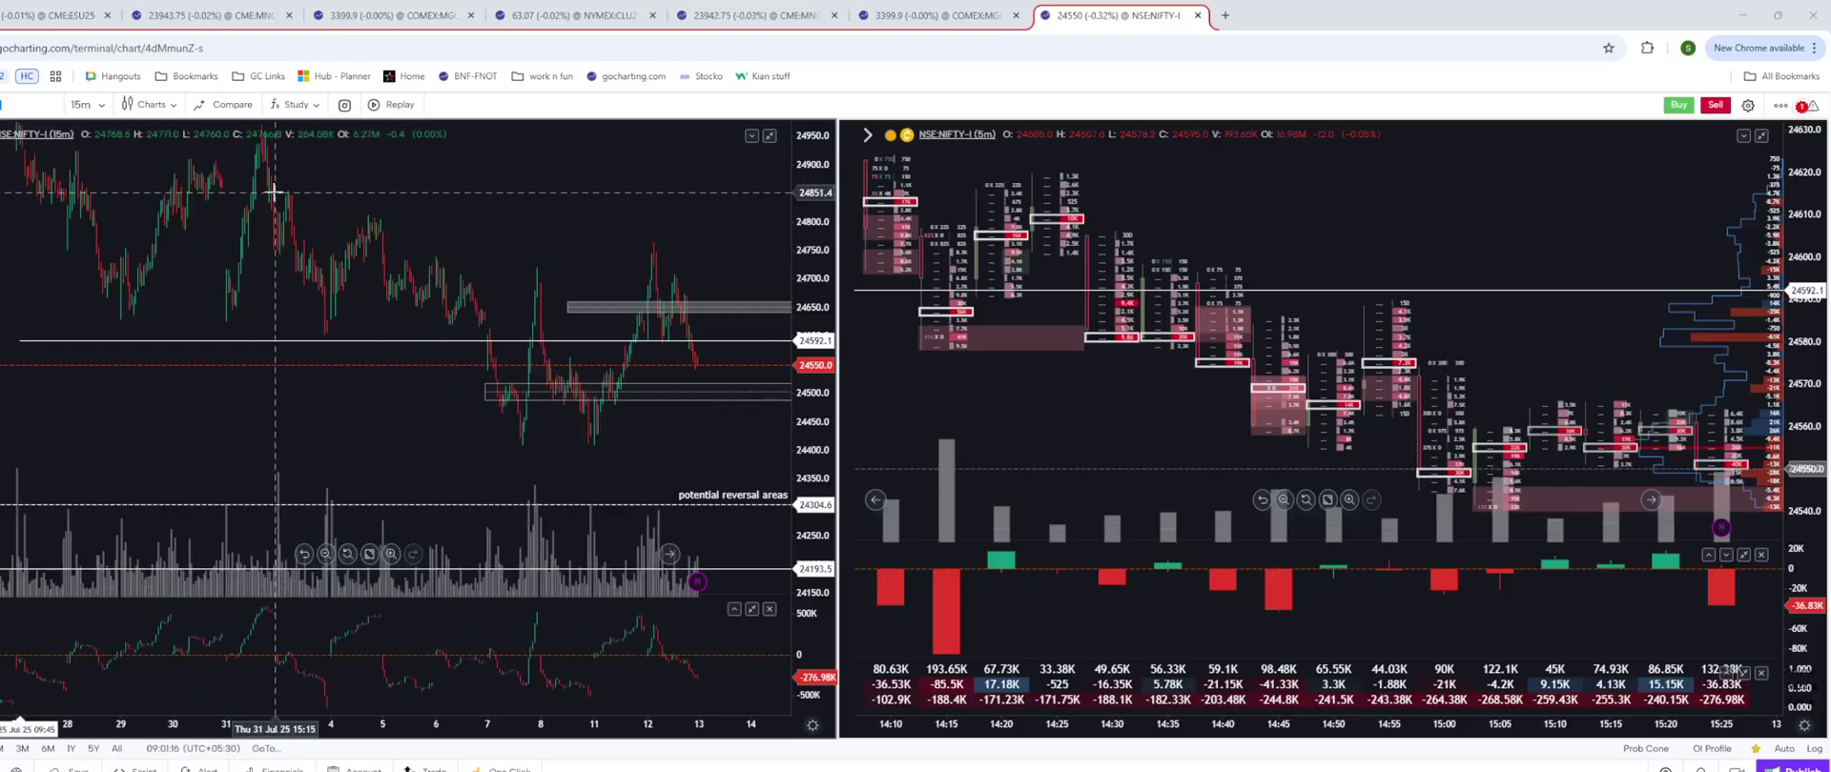
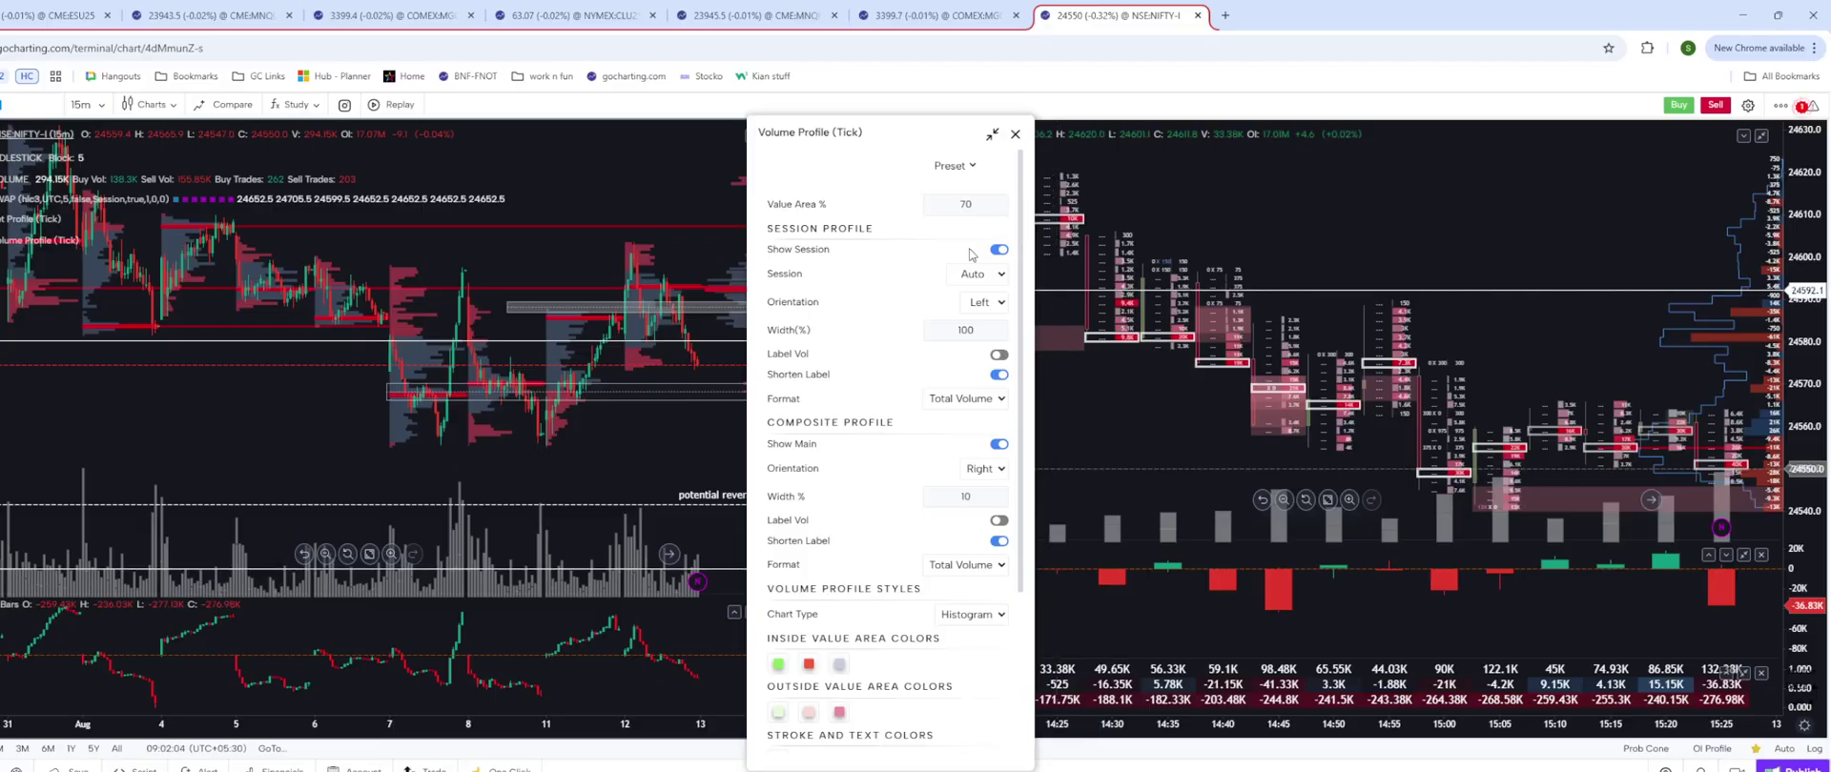
Turn off the session profiles in the Volume Profile (Tick) settings of the 15-minute chart.
left_click(998, 249)
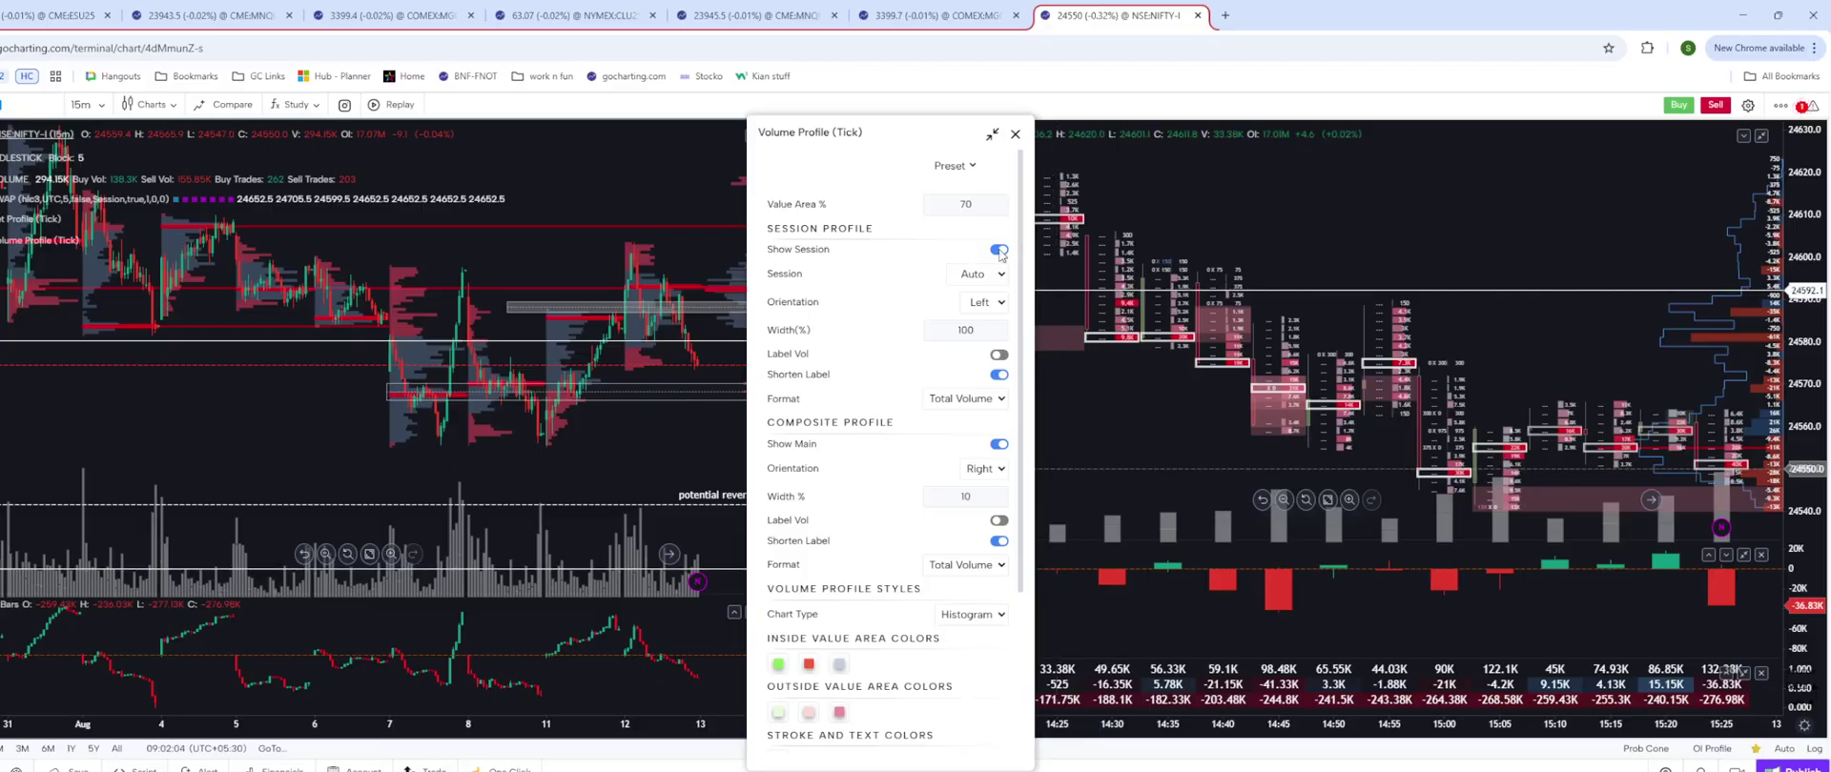
left_click(1015, 138)
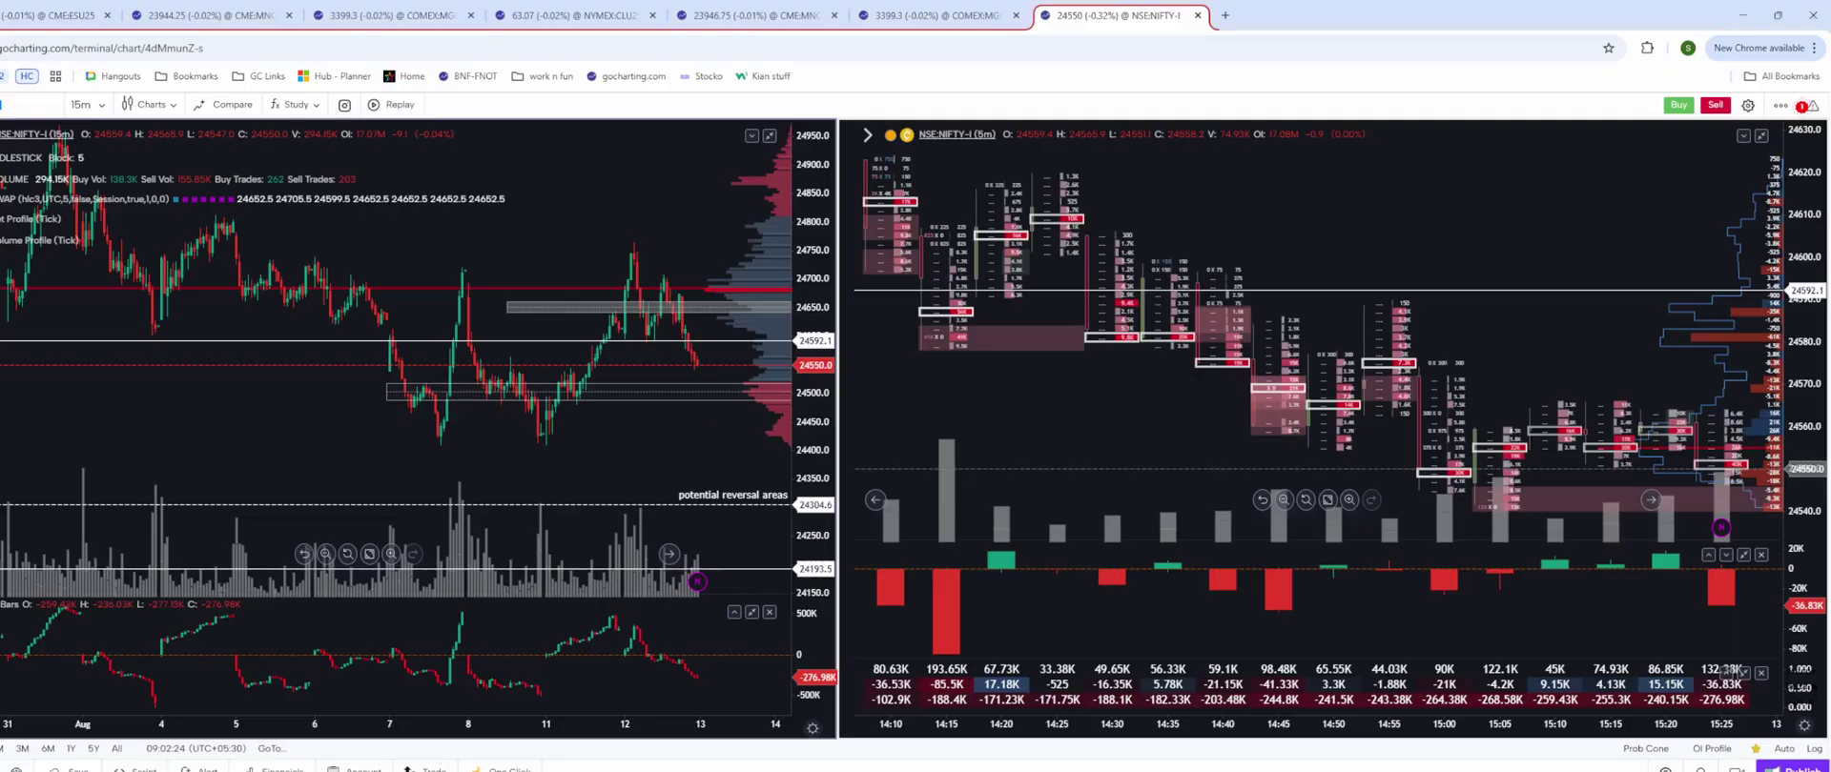
Examine the composite volume profile against the 15-minute price swings and marked zones since late July.
scroll(606, 267, "down", 2)
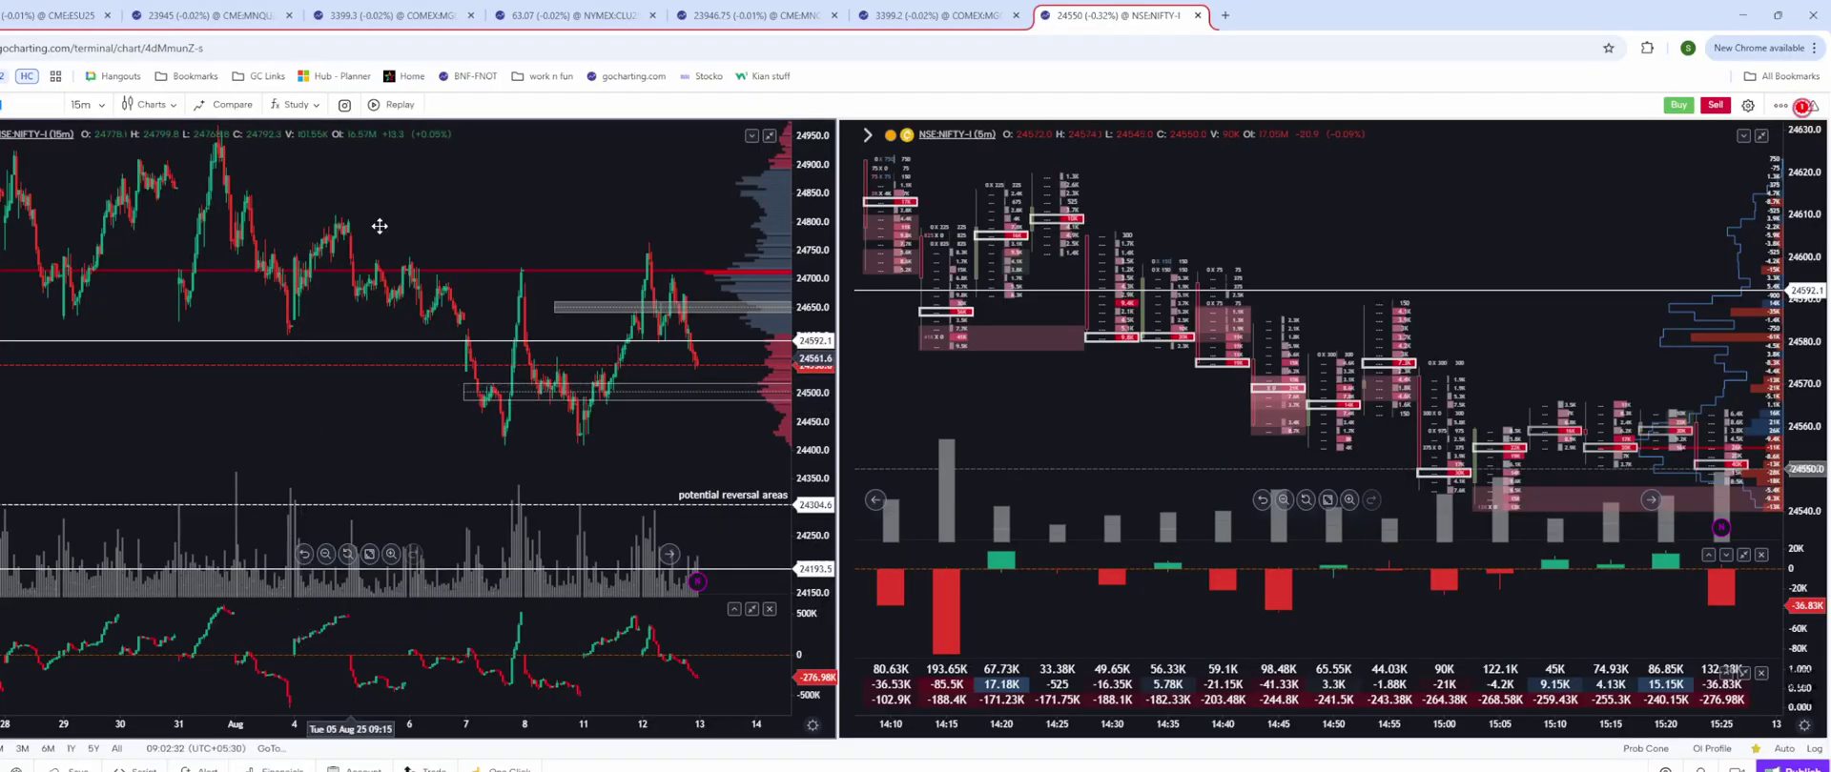
left_click(575, 401)
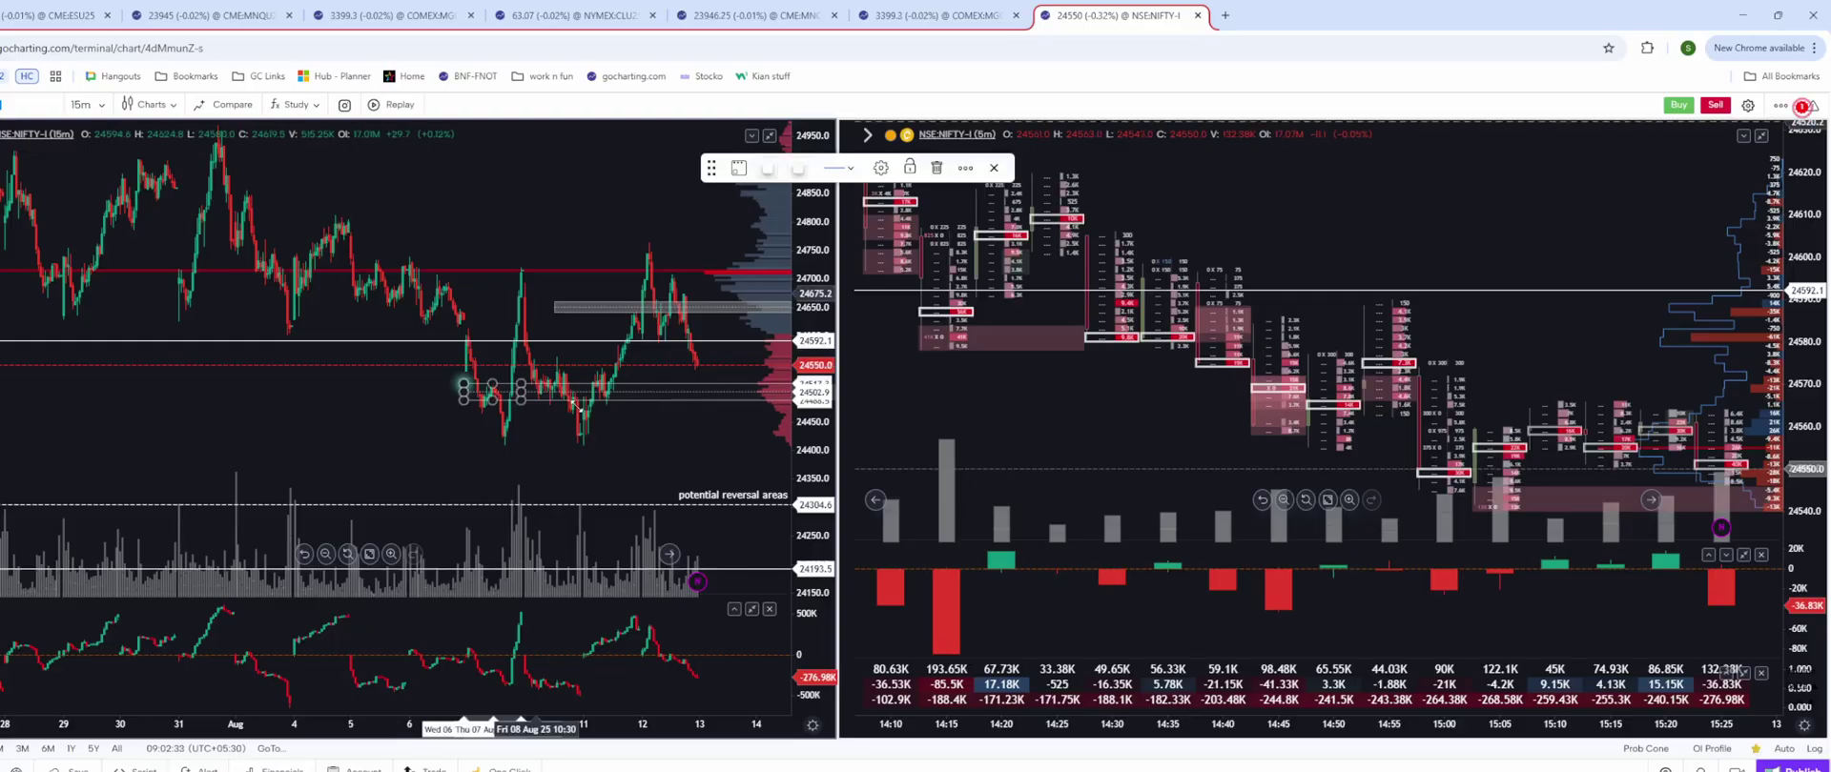
left_click(575, 406)
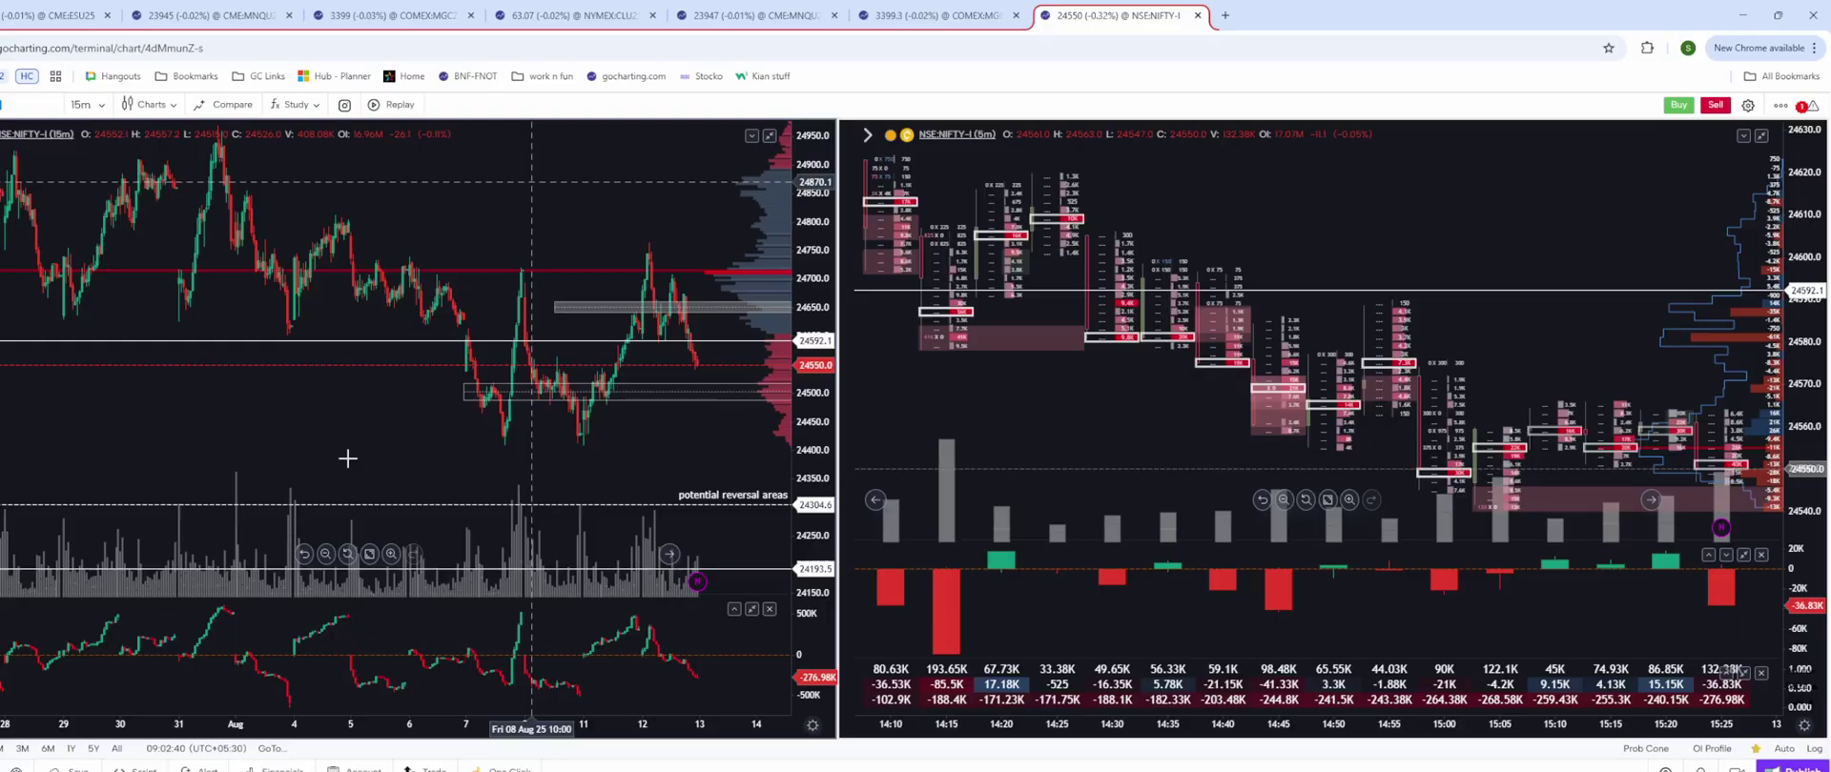
scroll(519, 198, "up", 3)
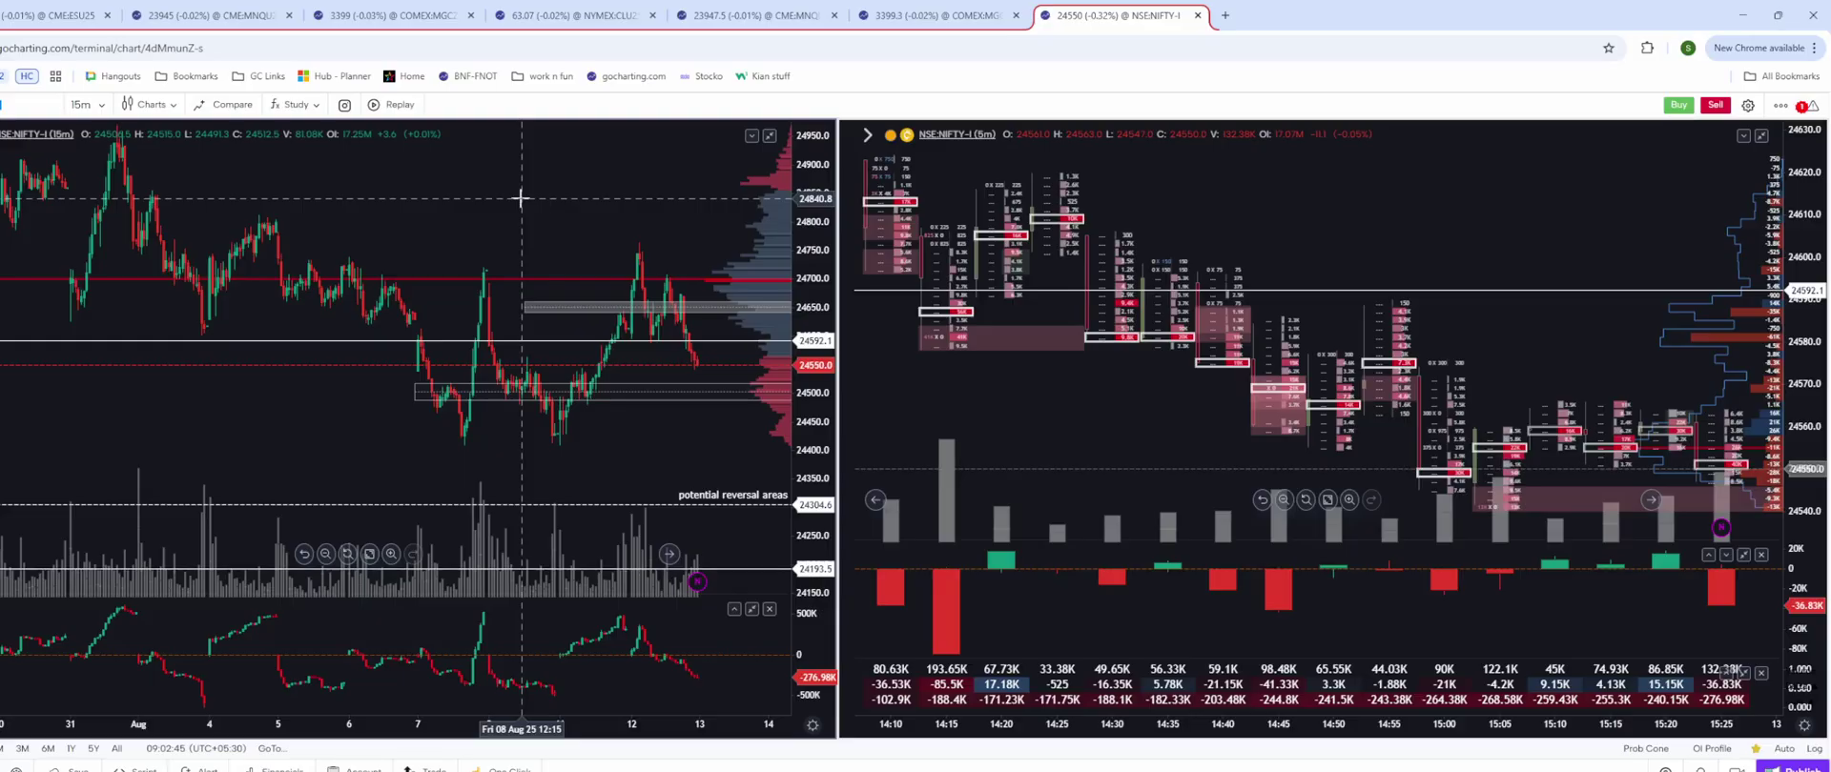
scroll(656, 226, "down", 2)
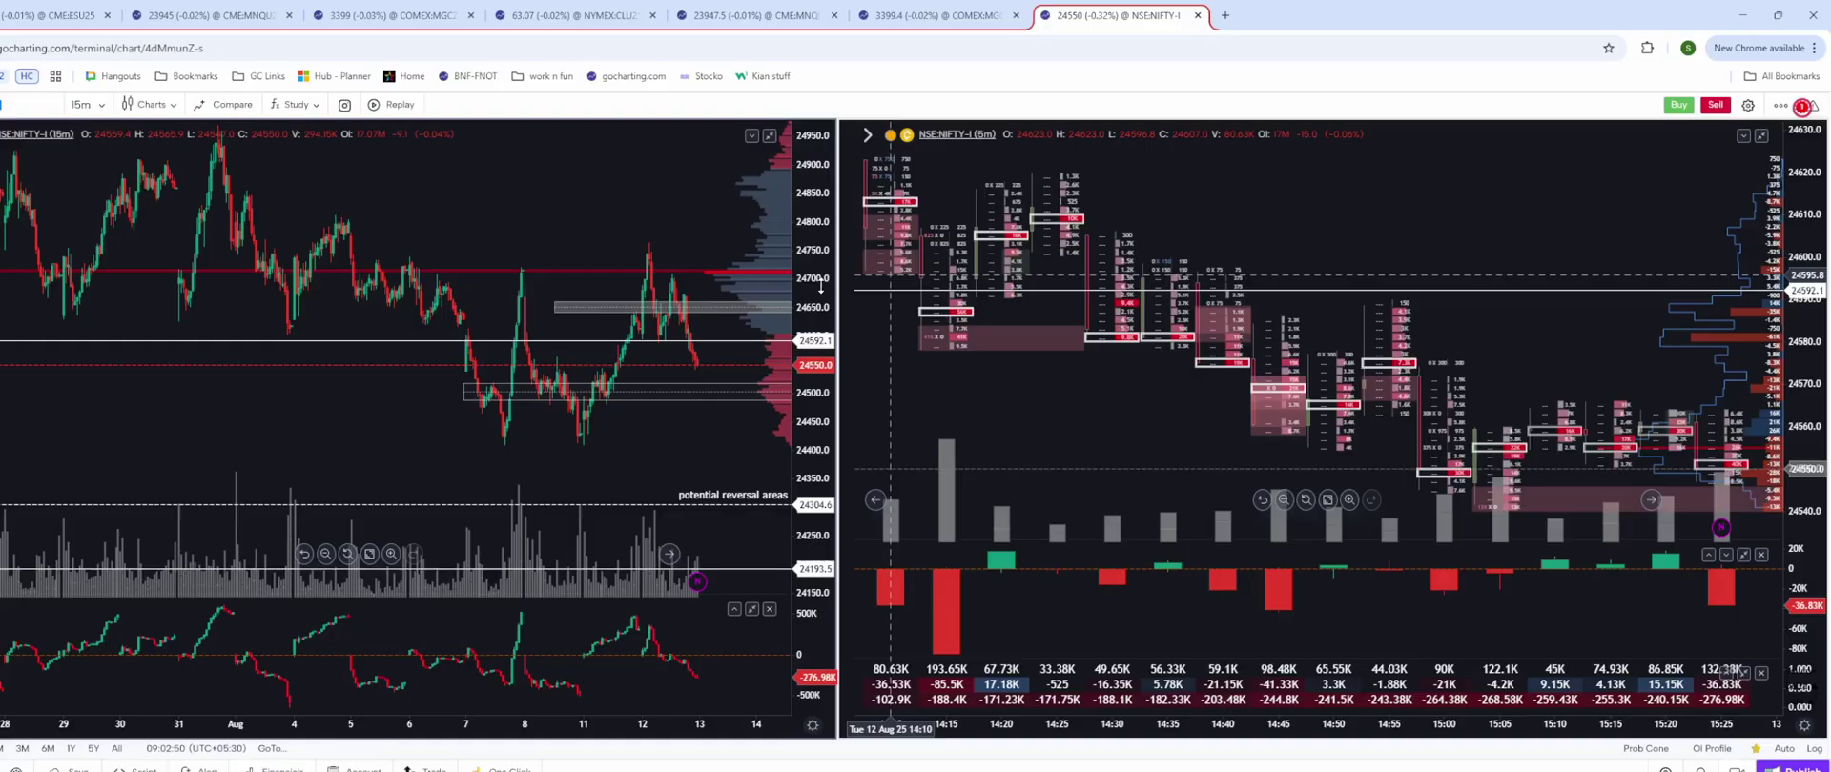
scroll(112, 244, "up", 2)
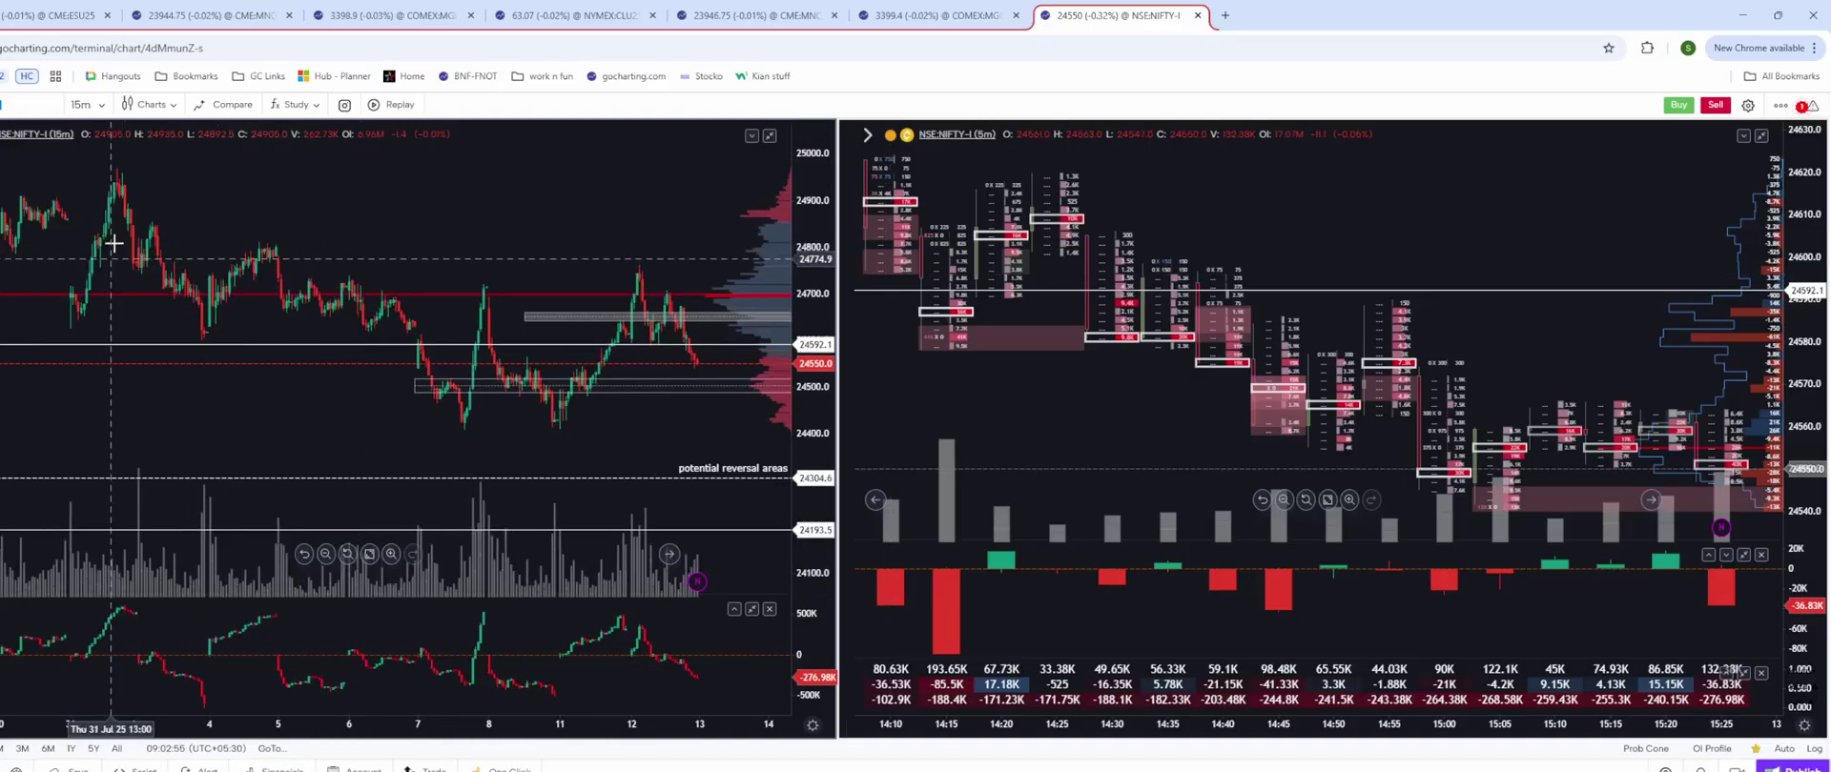
scroll(112, 244, "up", 1)
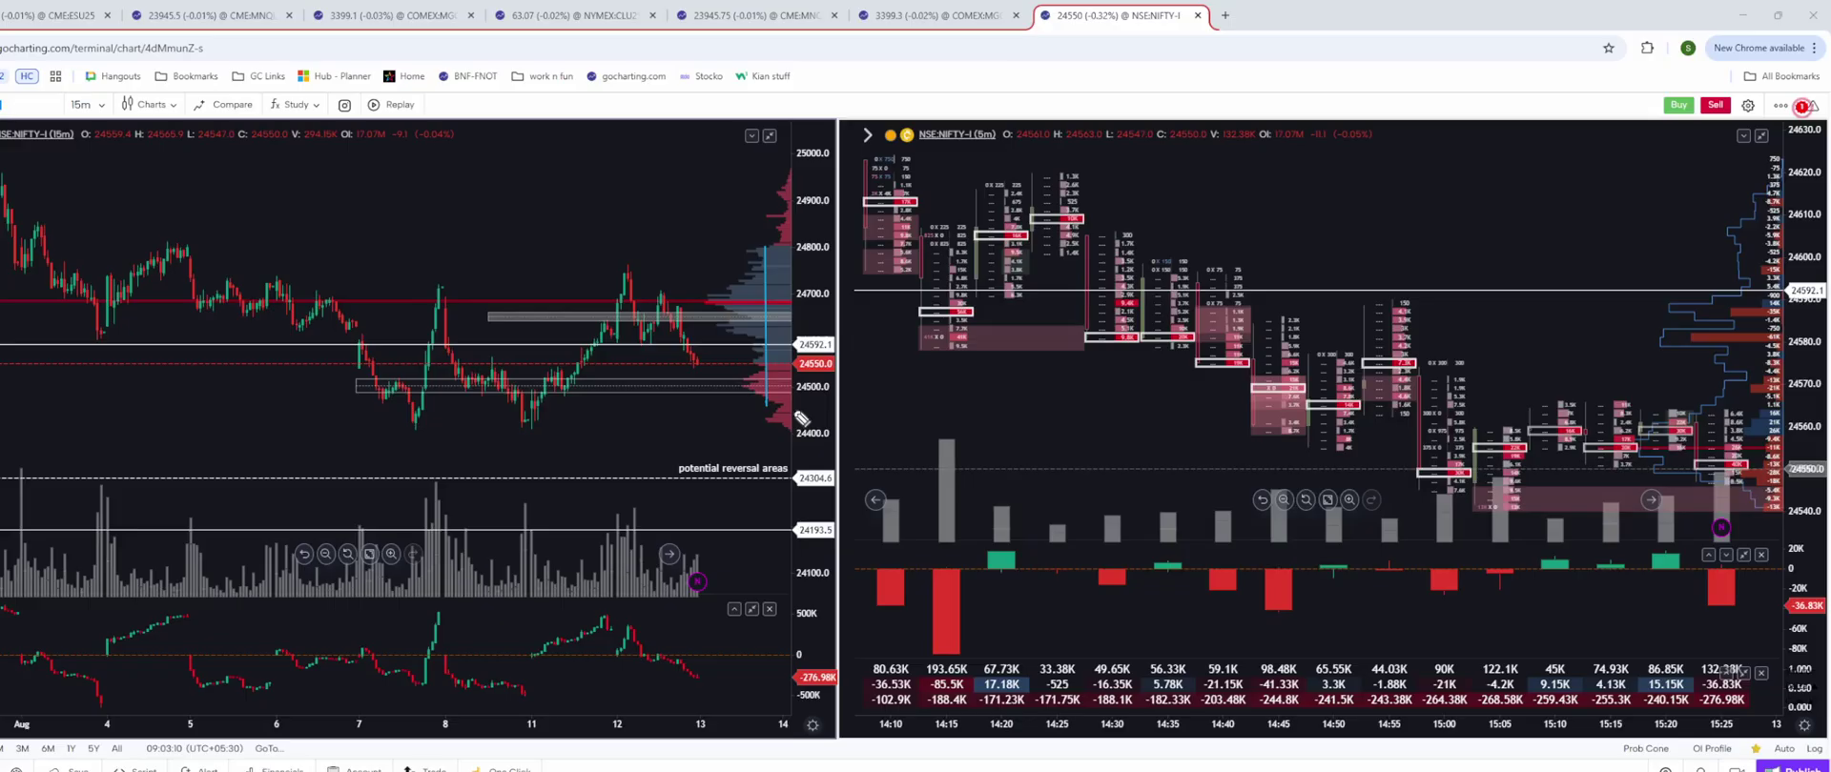
Mark the composite profile's value area with a vertical line from about 24,800 down to 24,490.
left_click_drag(760, 246, 794, 410)
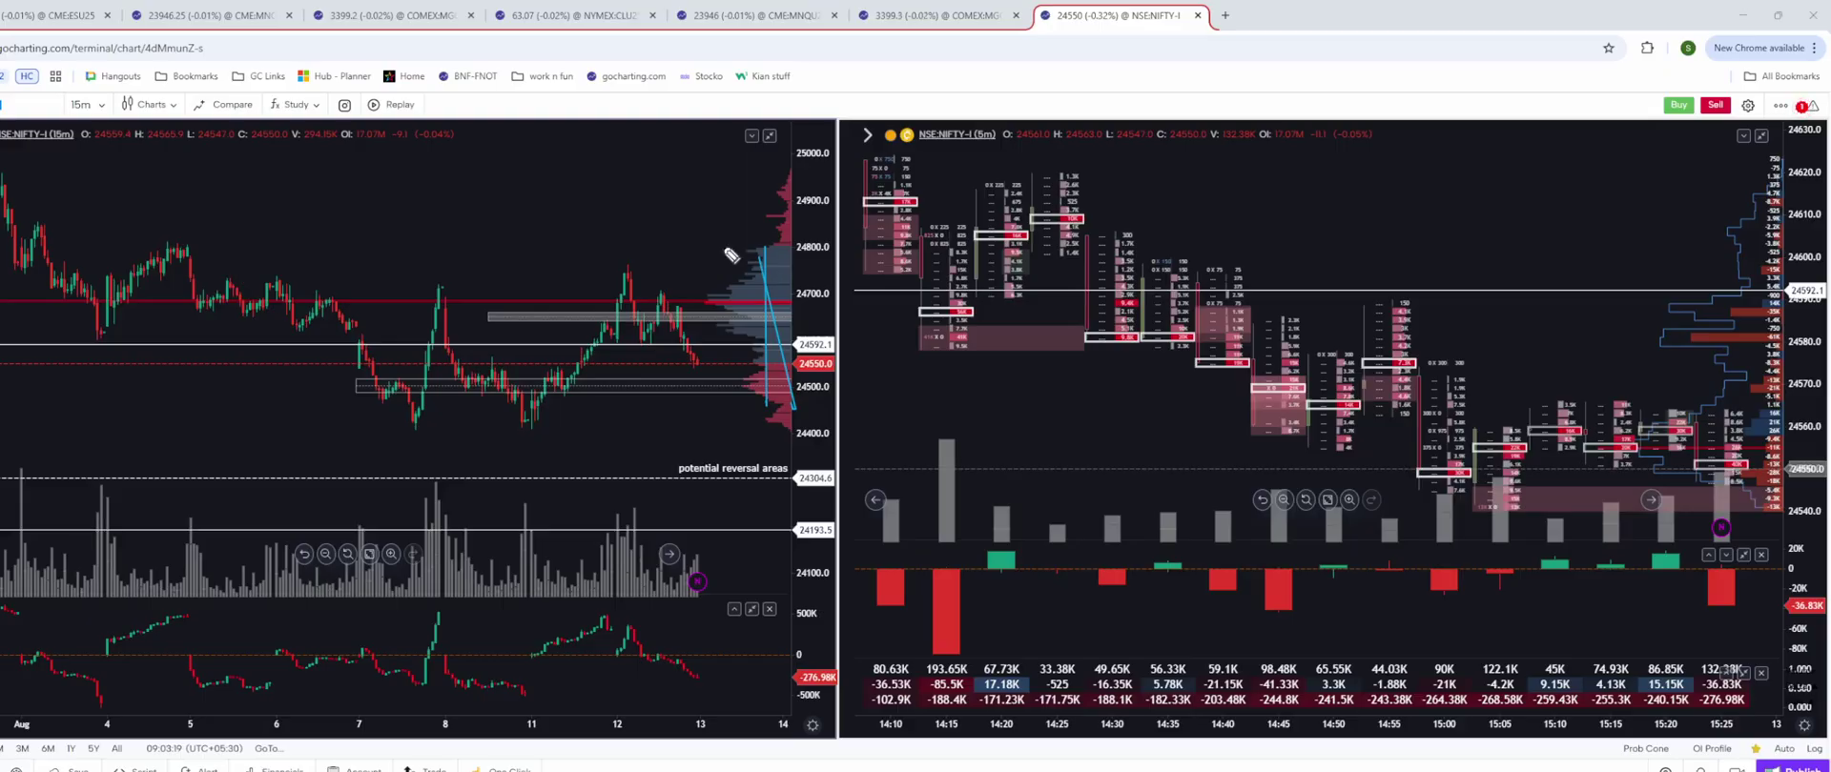
left_click_drag(755, 242, 680, 289)
left_click_drag(758, 240, 775, 393)
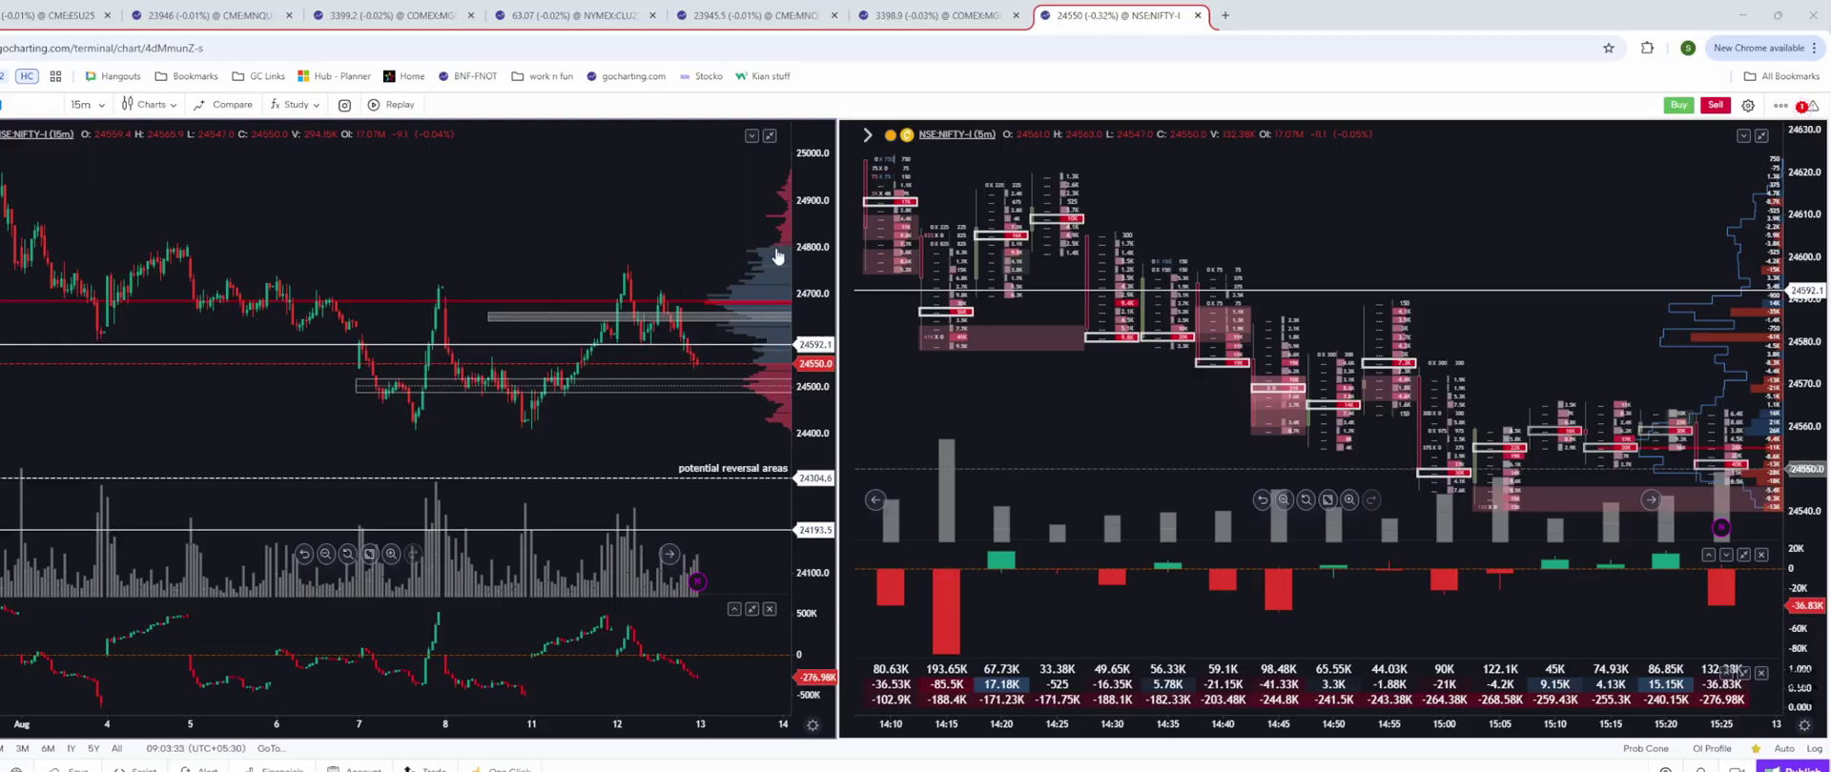
left_click_drag(760, 244, 763, 391)
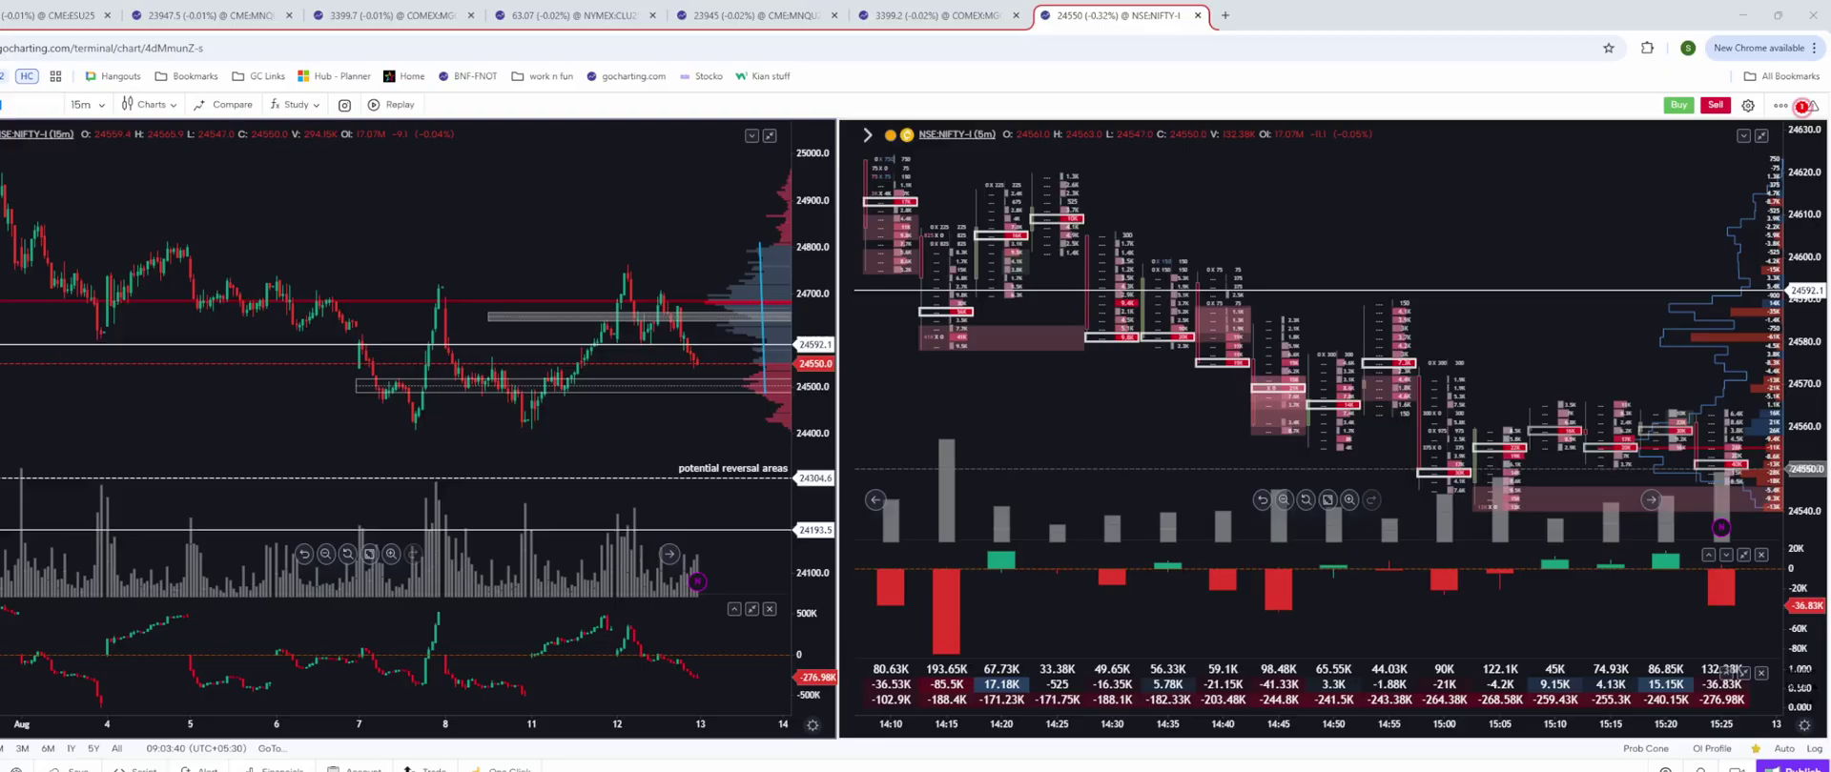
Turn on Show Session in the Volume Profile (Tick) settings of the 15-minute chart.
left_click(998, 250)
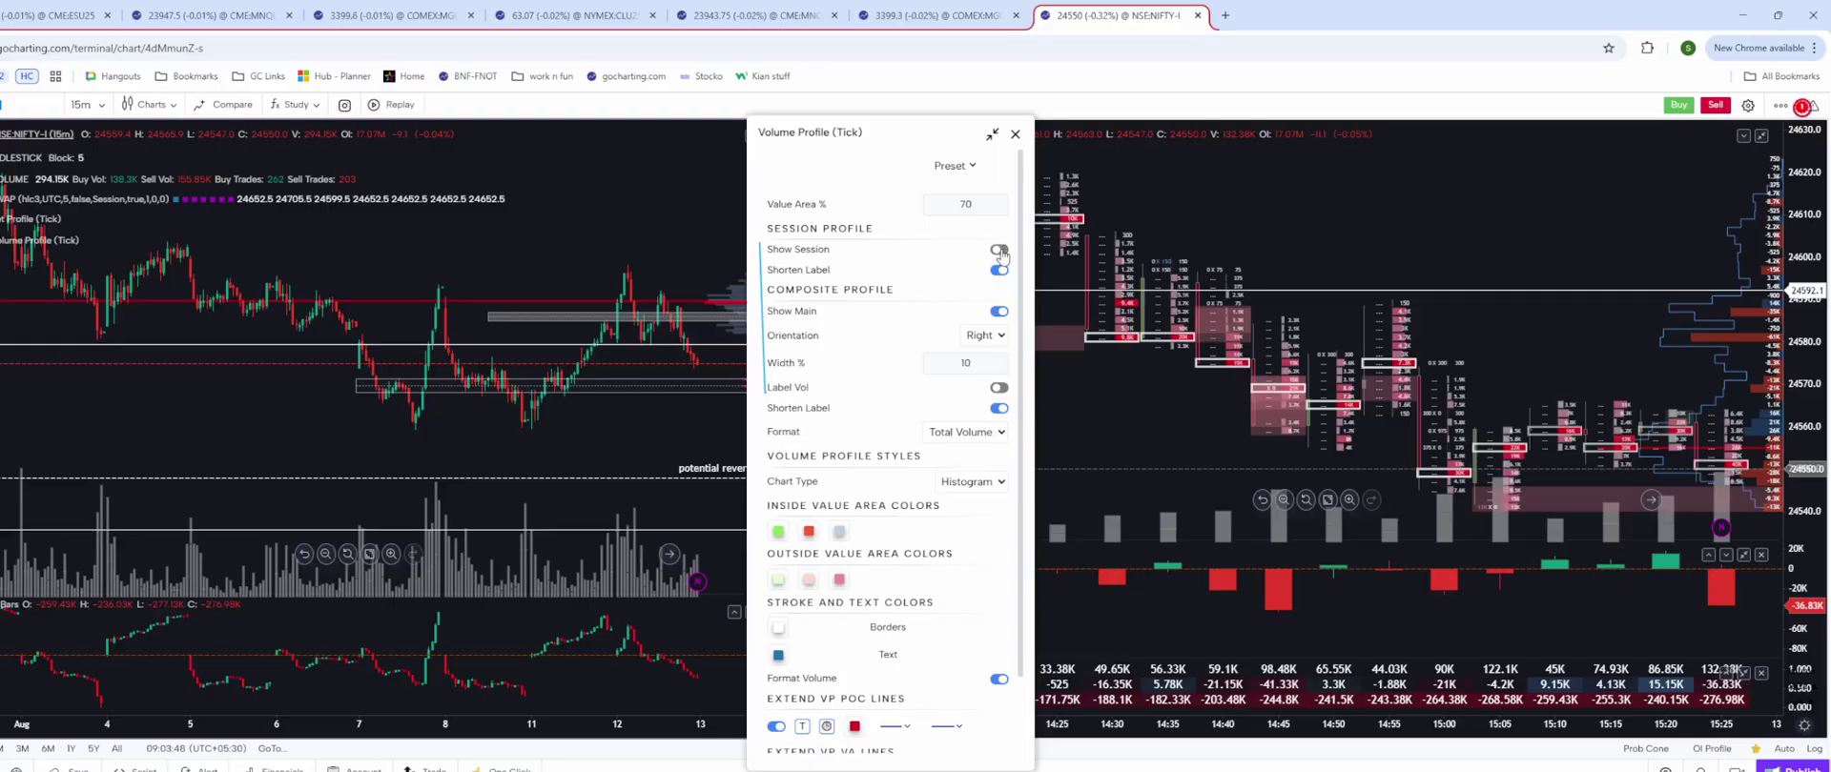
left_click(999, 250)
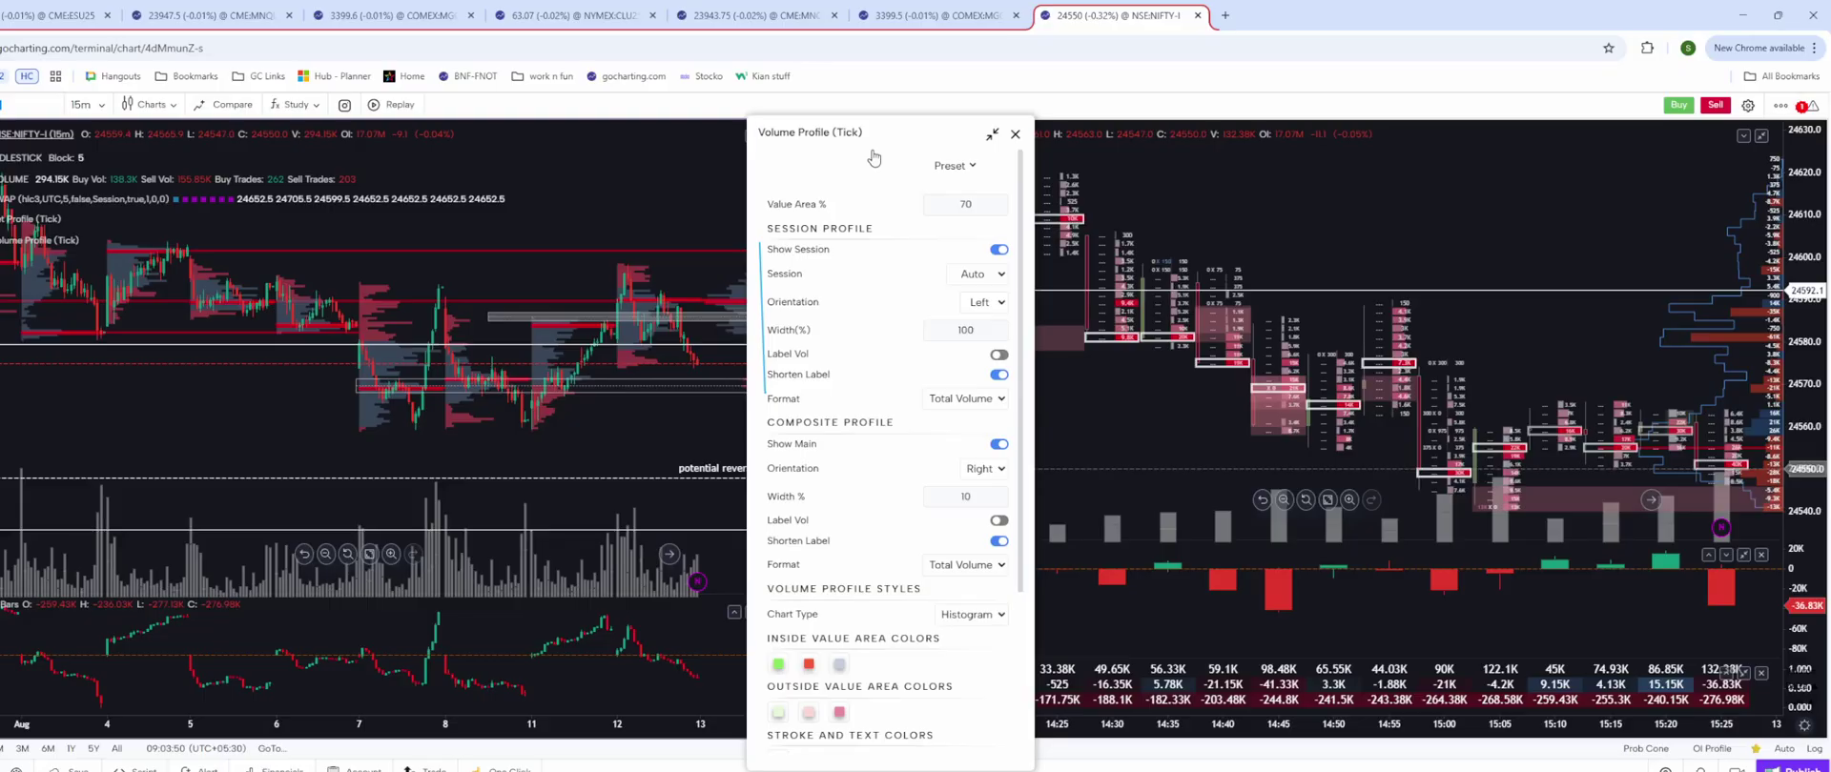
left_click(610, 226)
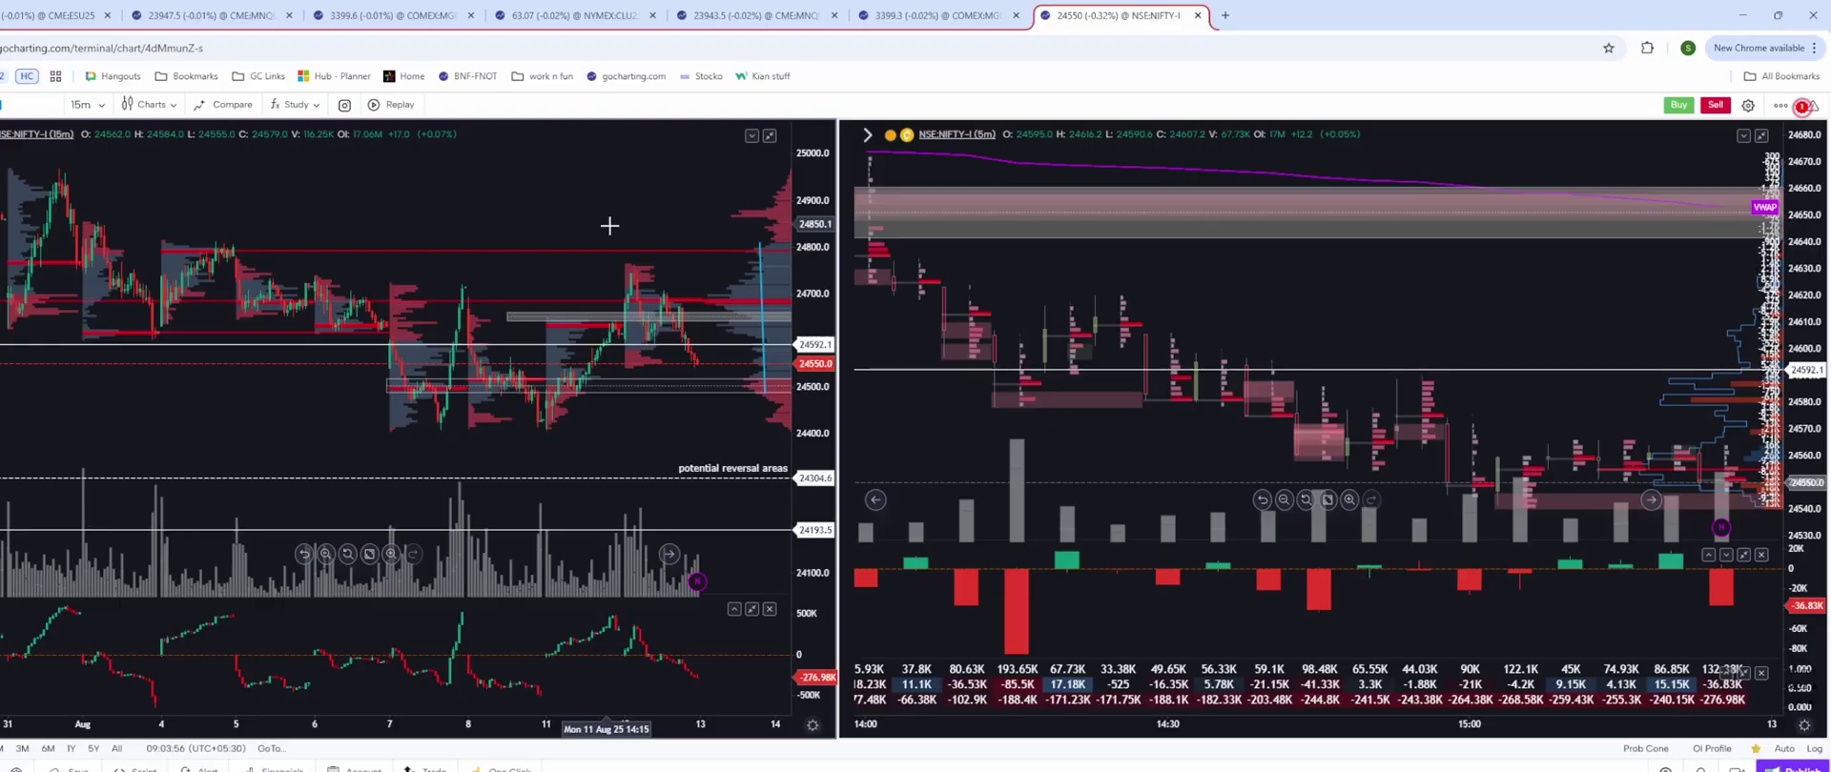
Try the grey zone rectangle at about 24,415 on the 15-minute chart, and place it at about 24,650 starting from 7 August.
scroll(610, 226, "down", 1)
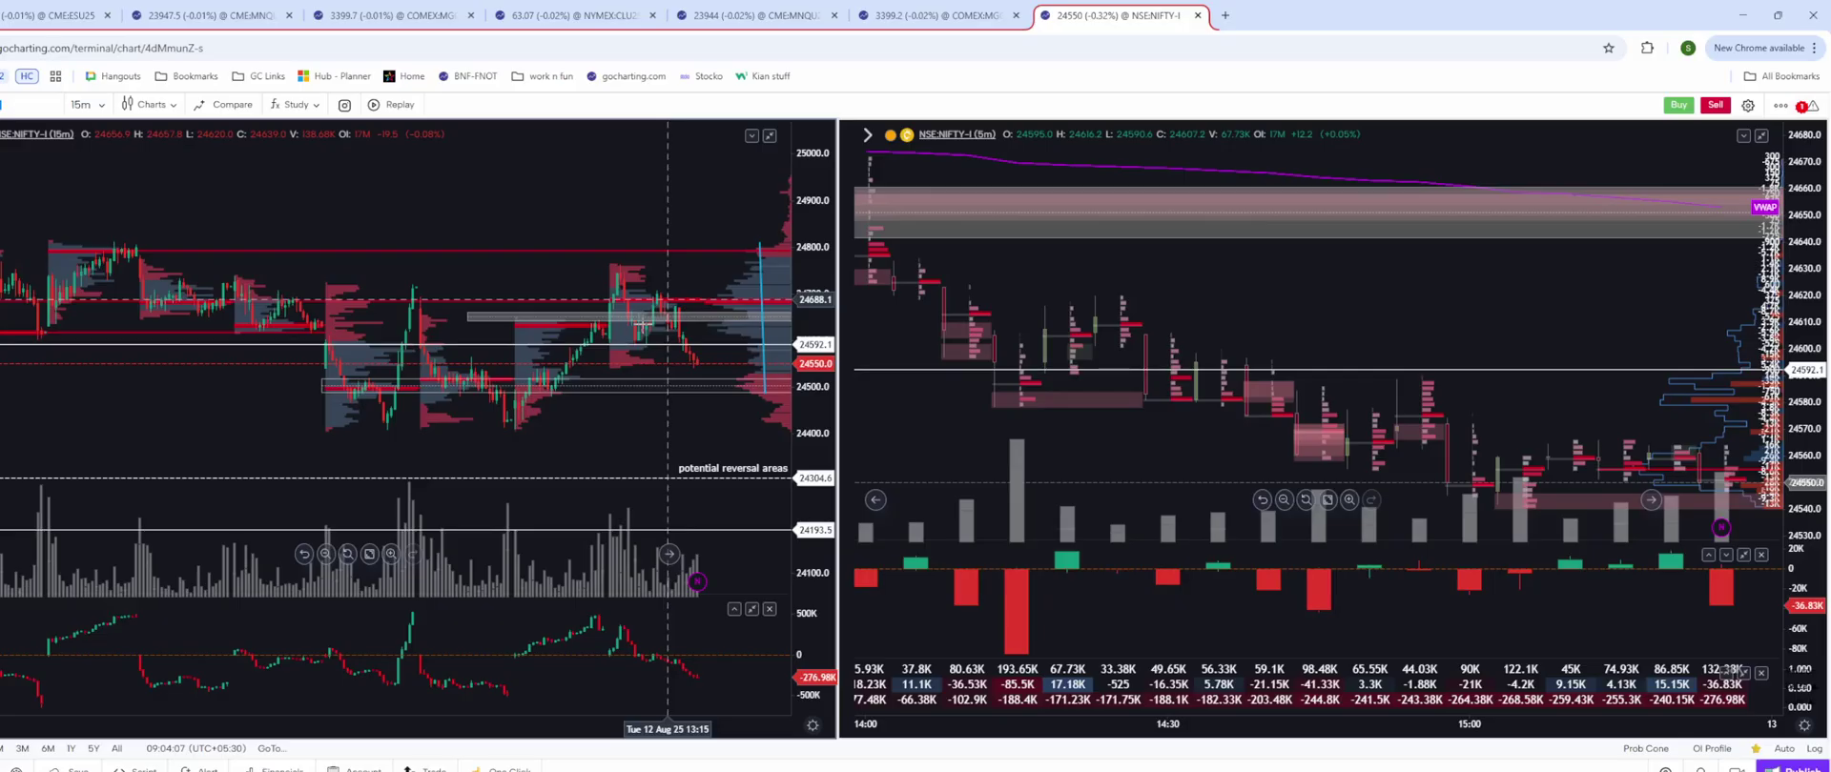
scroll(648, 353, "down", 1)
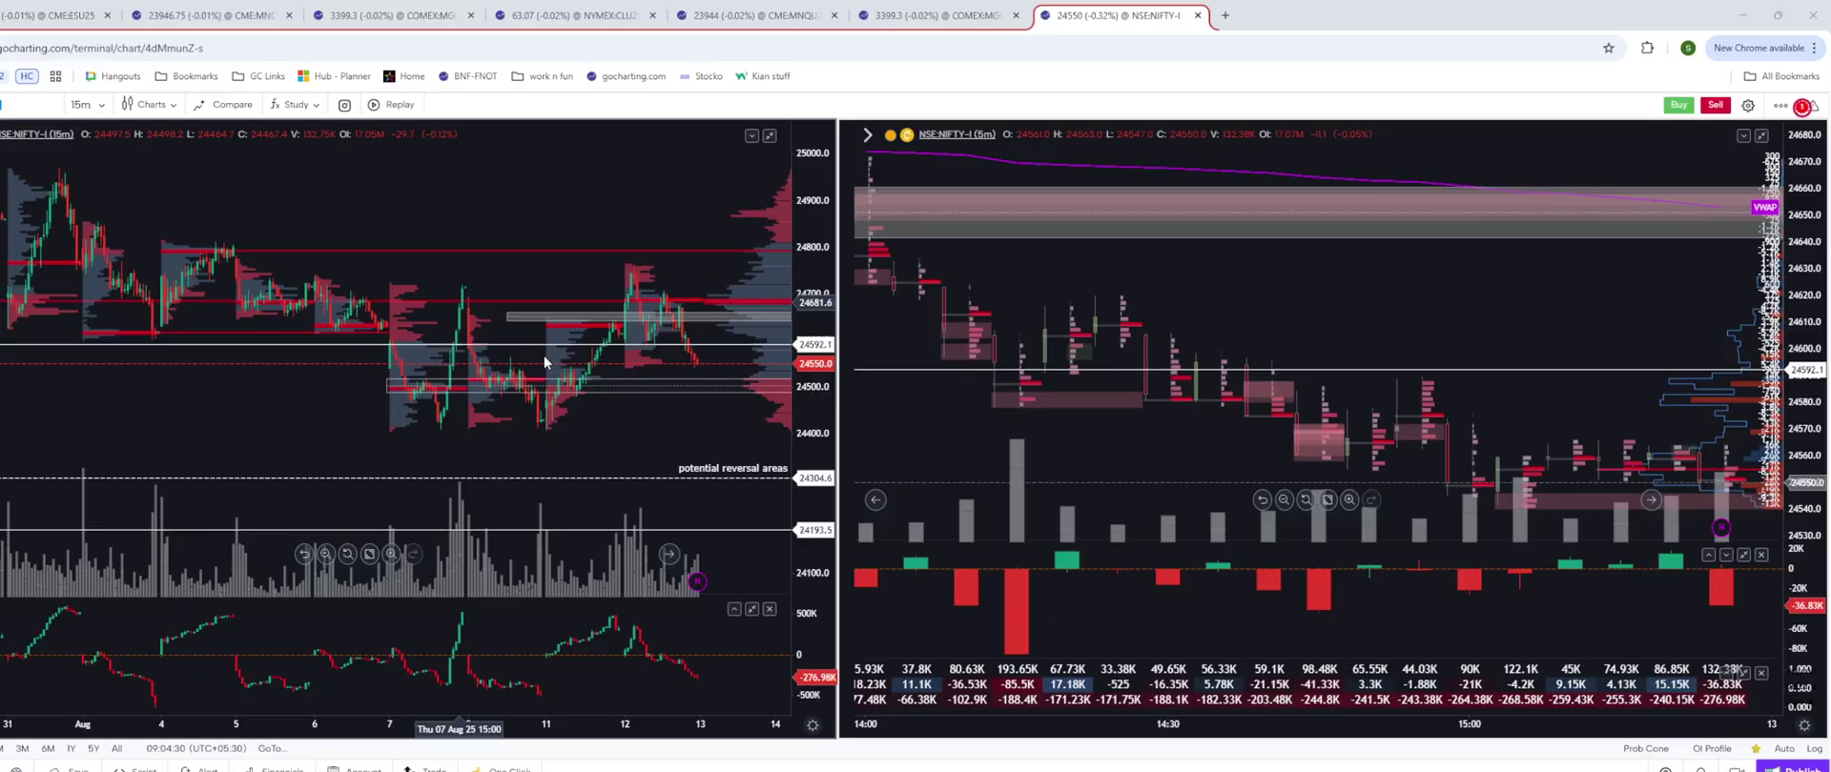
scroll(543, 356, "down", 1)
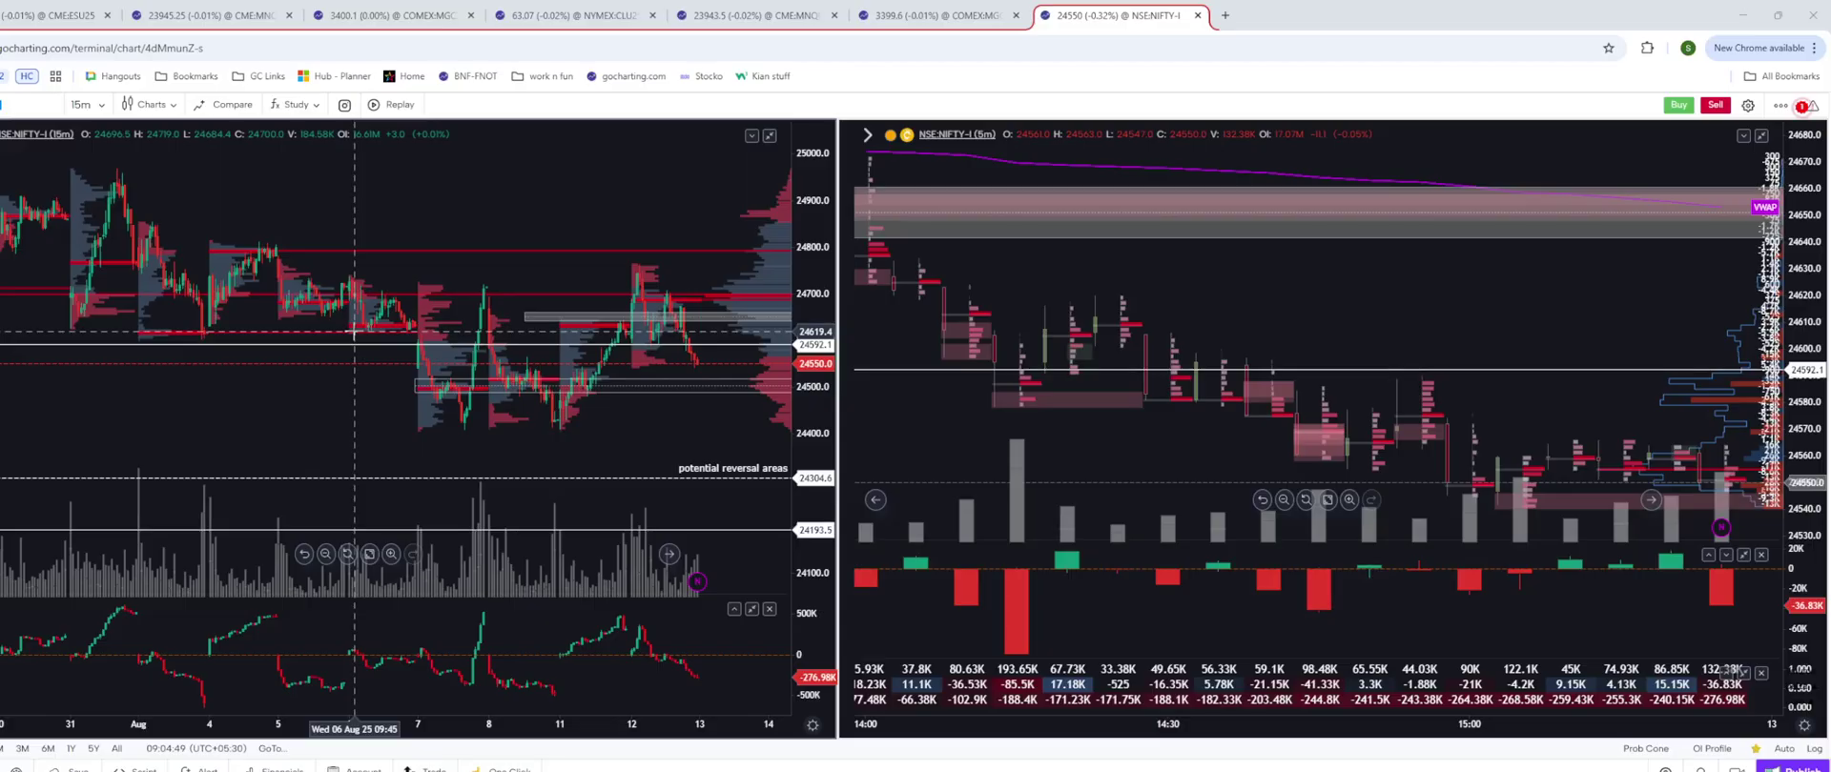
scroll(354, 334, "down", 2)
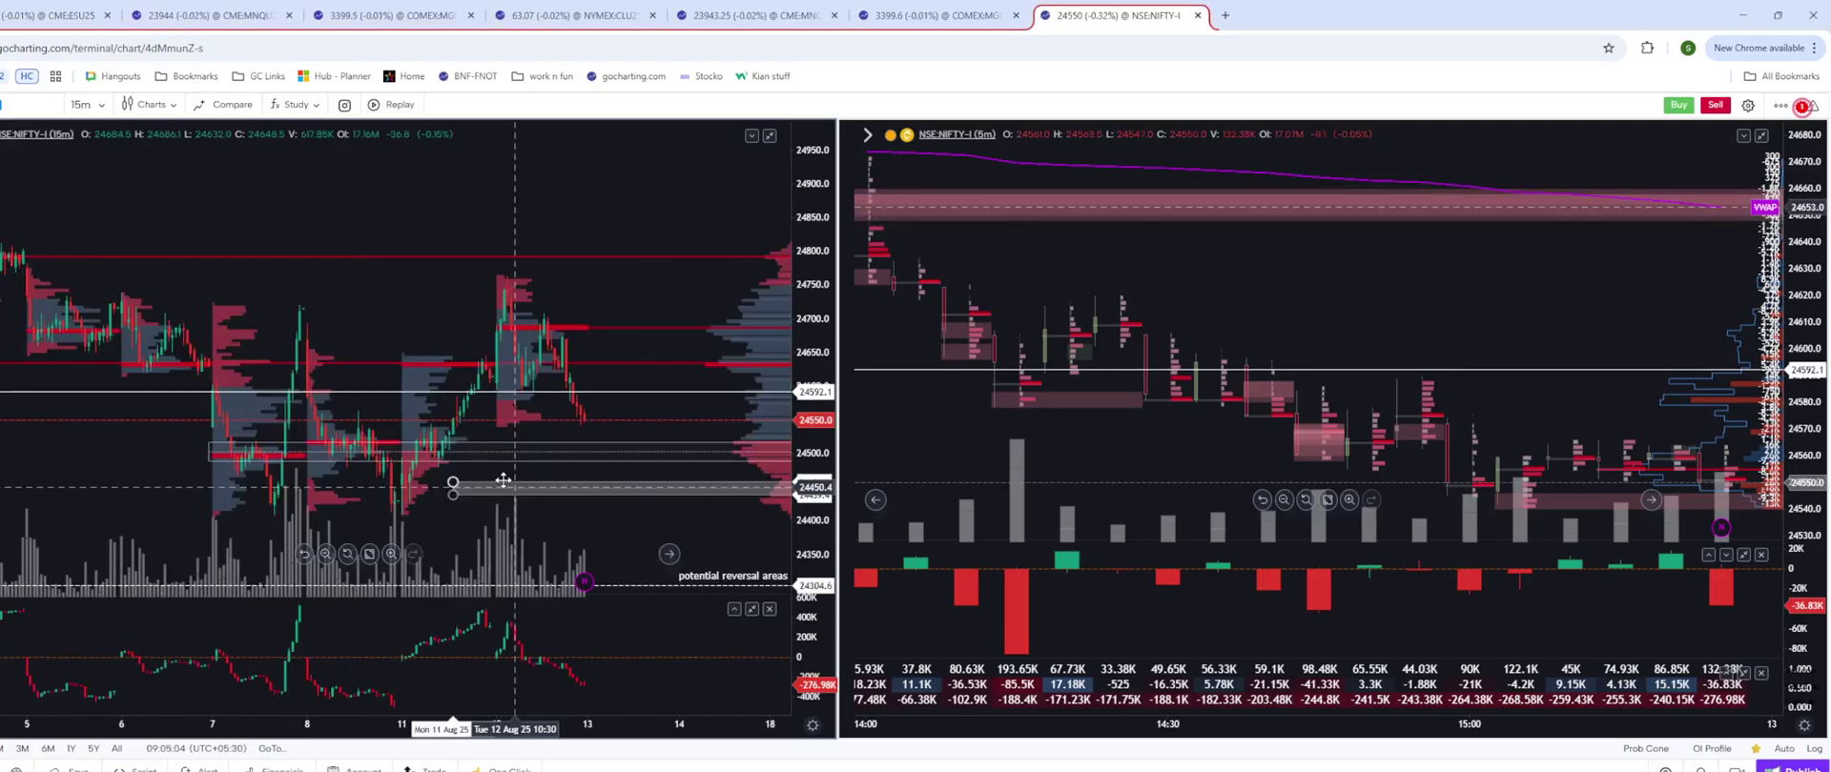
left_click_drag(503, 481, 491, 506)
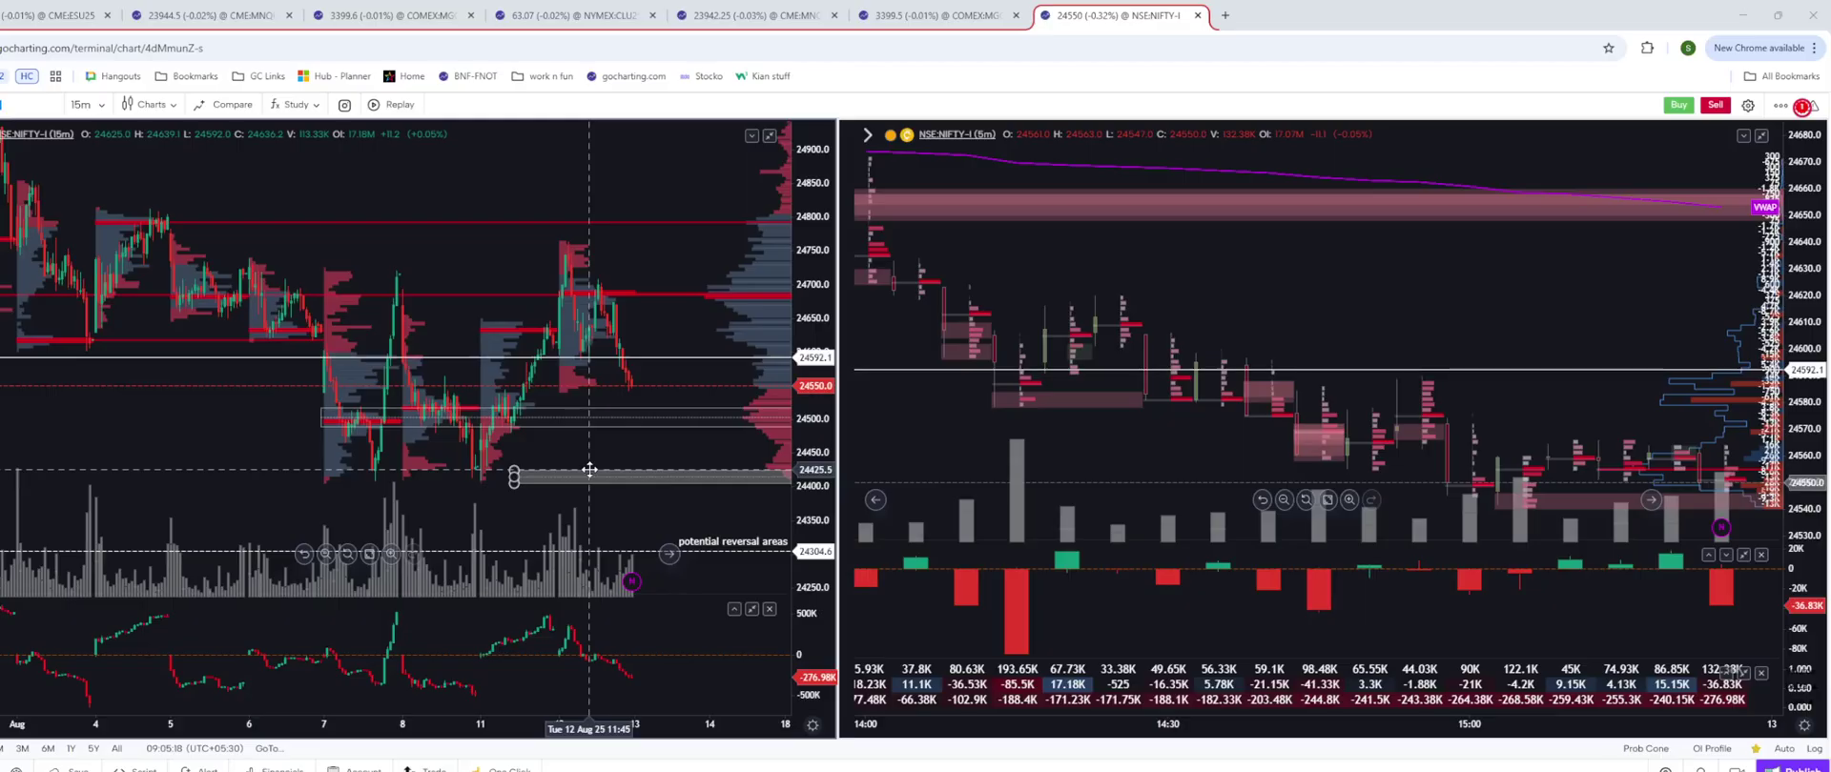
left_click_drag(589, 469, 799, 348)
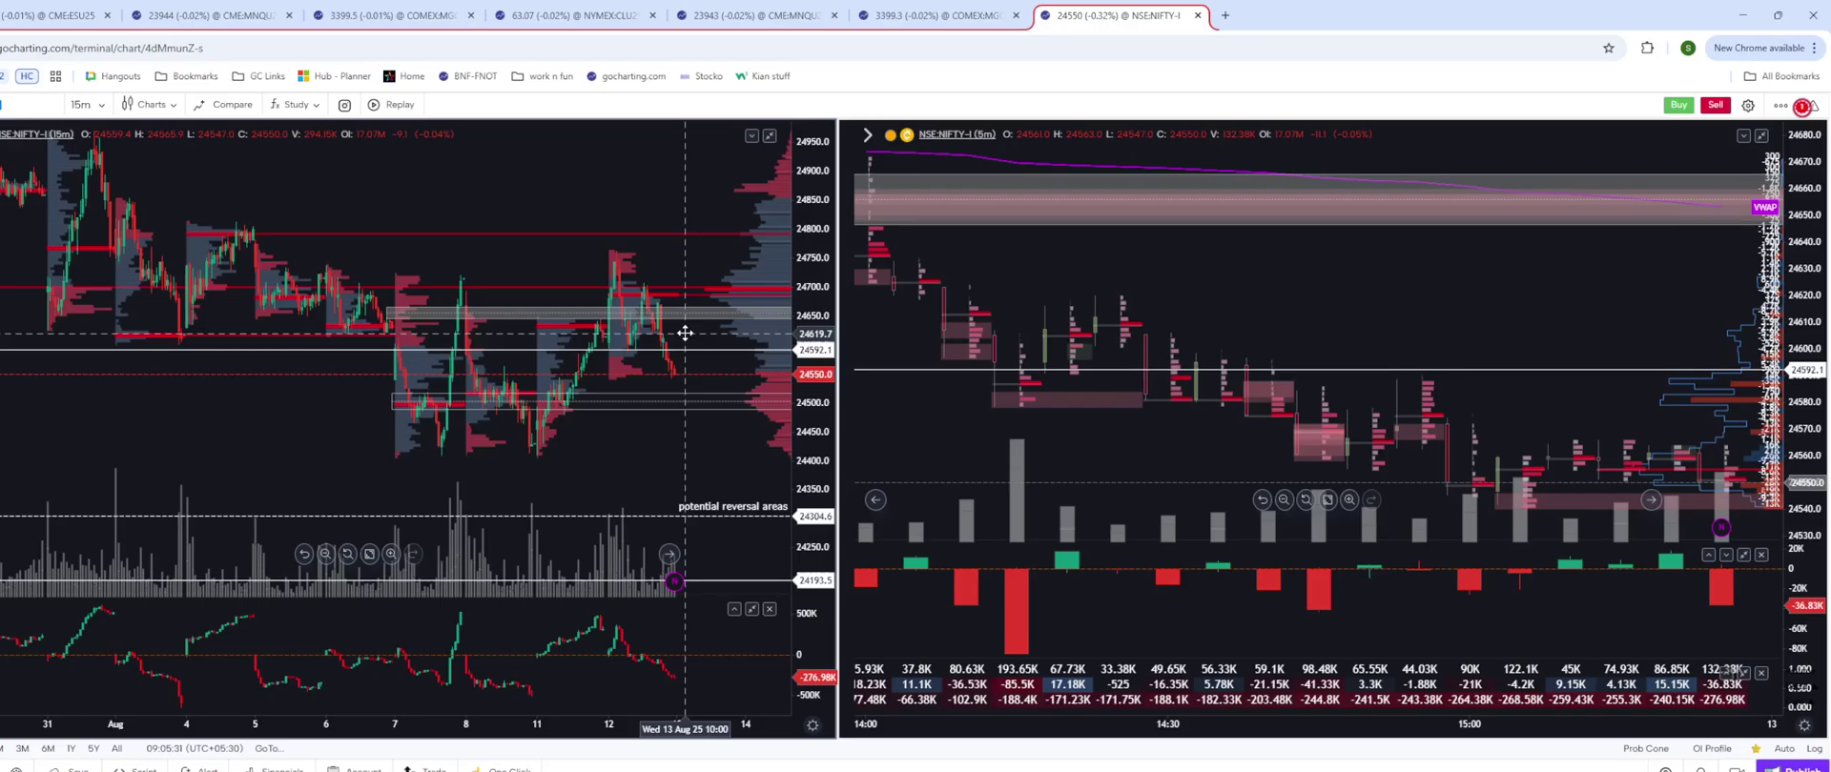
Examine the 15-minute session profiles and their extended levels around the grey zone and the latest price.
scroll(693, 383, "down", 1)
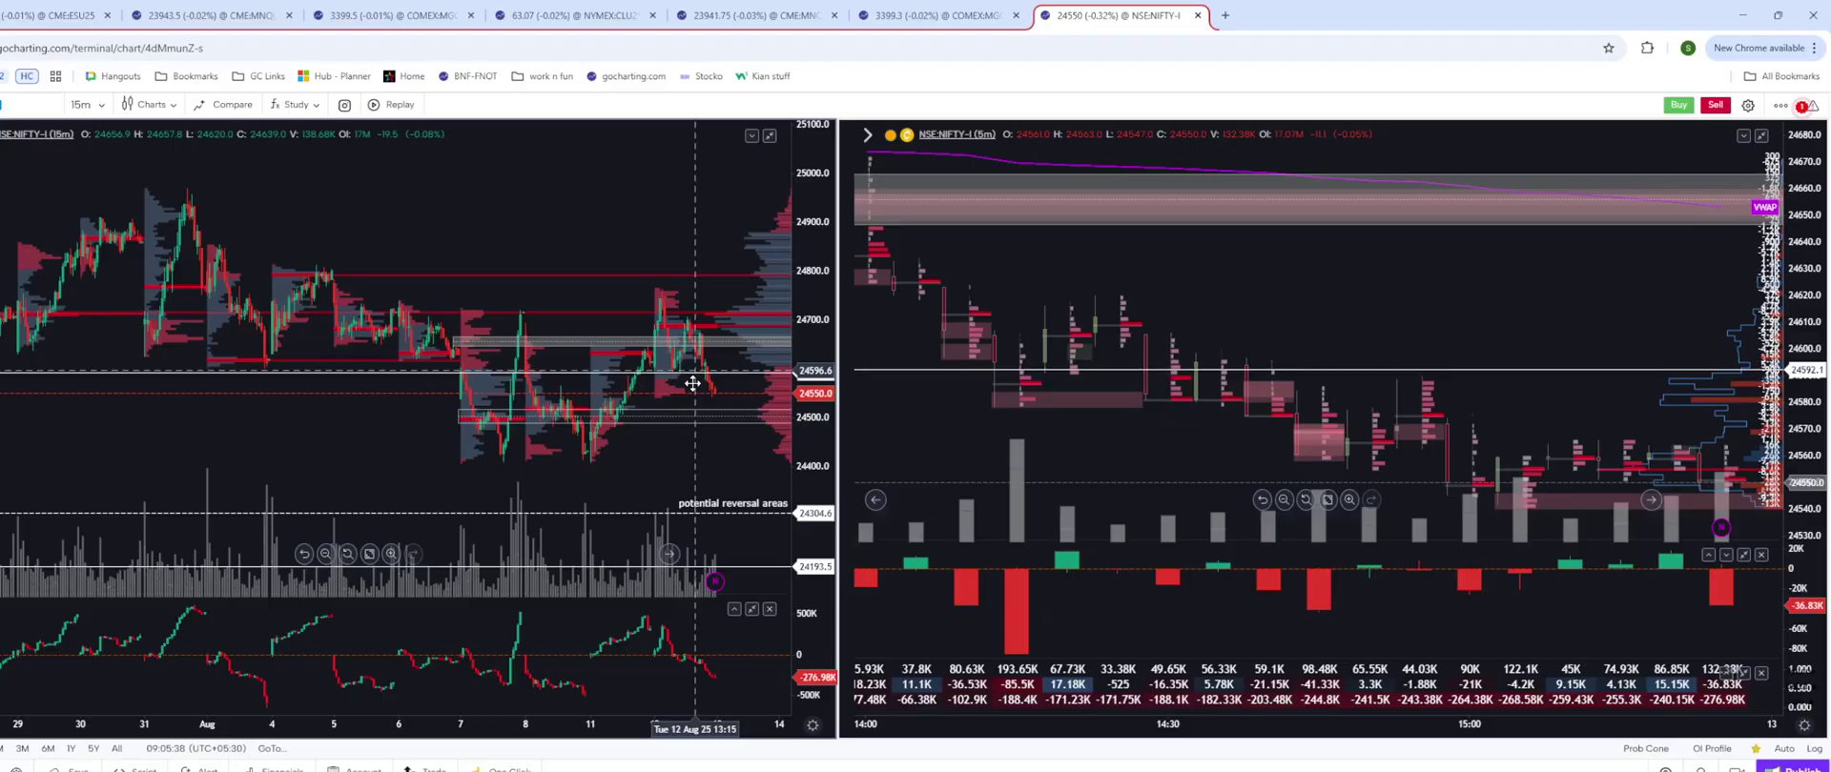
scroll(692, 383, "up", 2)
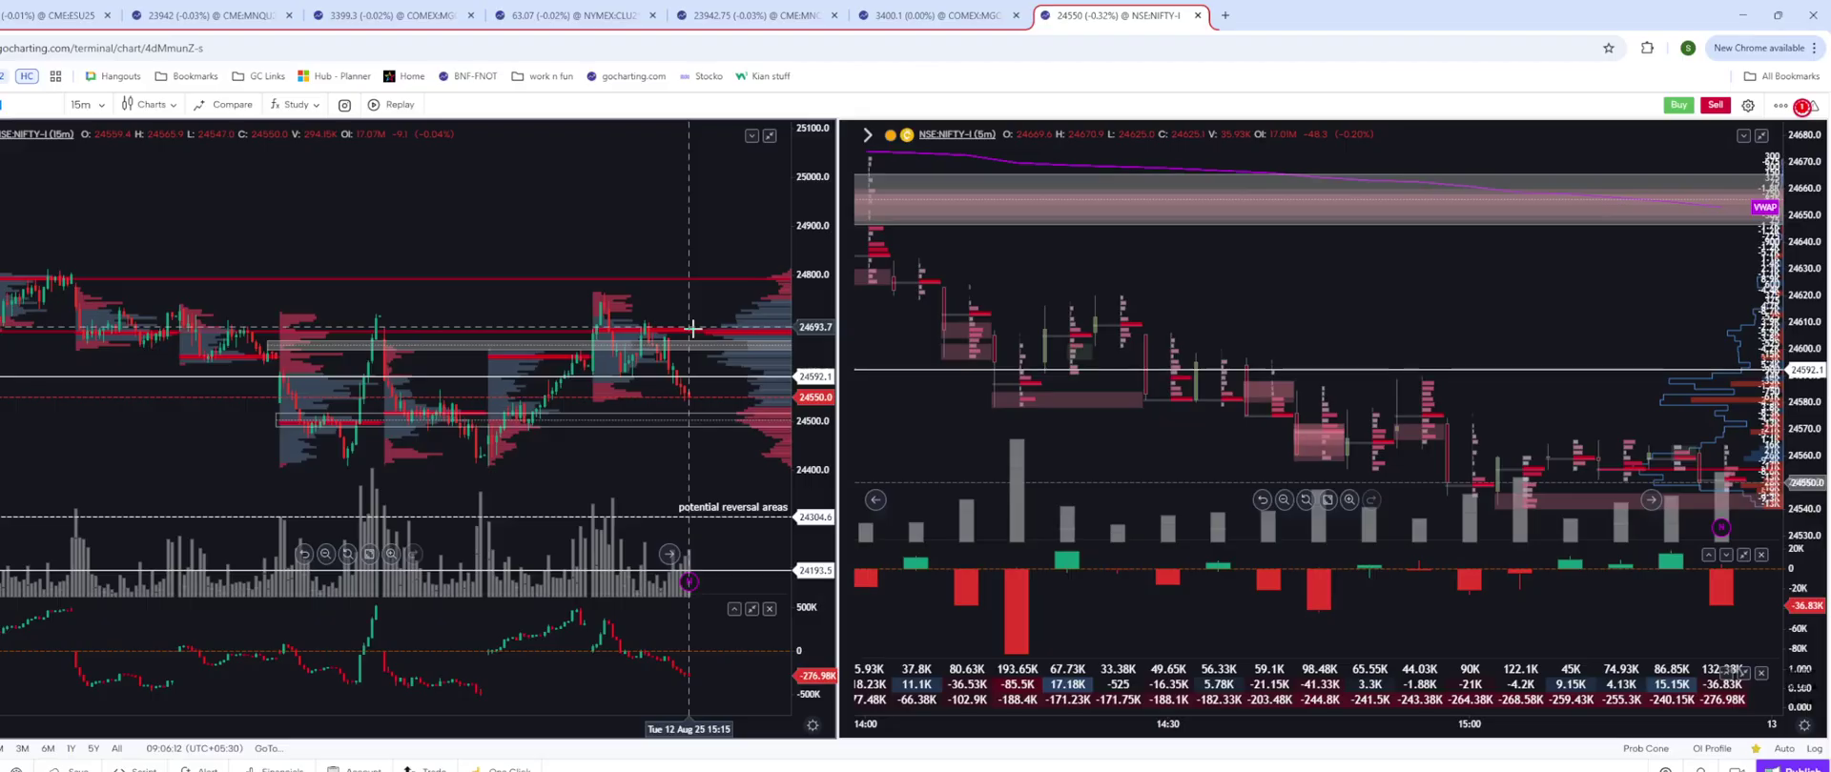
scroll(1544, 293, "down", 3)
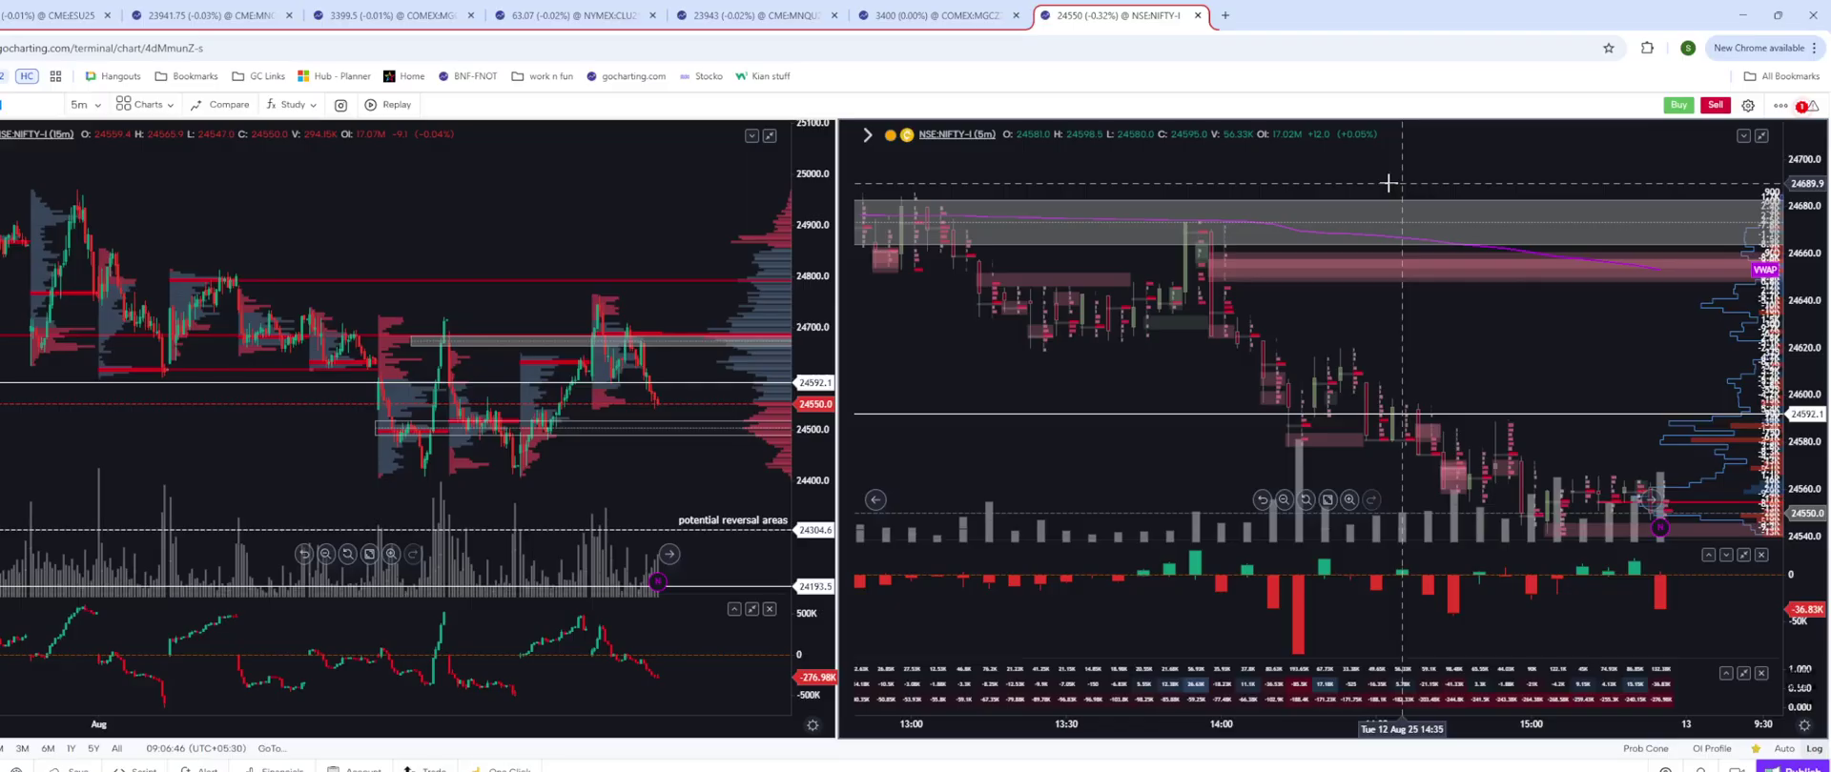
scroll(785, 398, "down", 2)
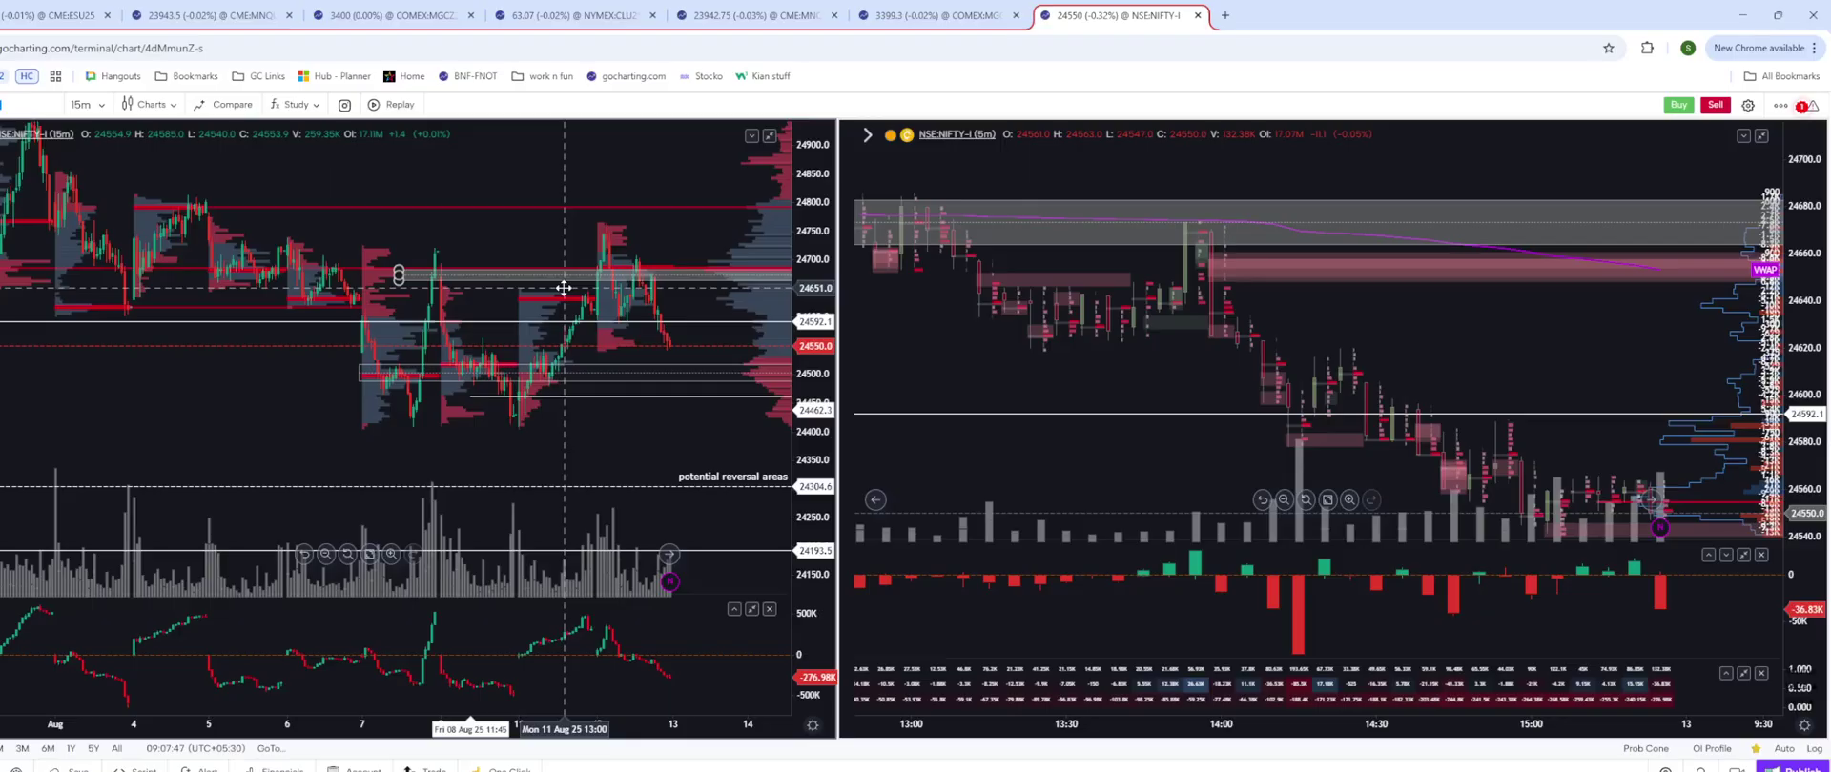
Examine the 5-minute order flow chart's VWAP and overhead zones between about 24,650 and 24,680 for 12 August.
left_click_drag(1599, 191, 1547, 191)
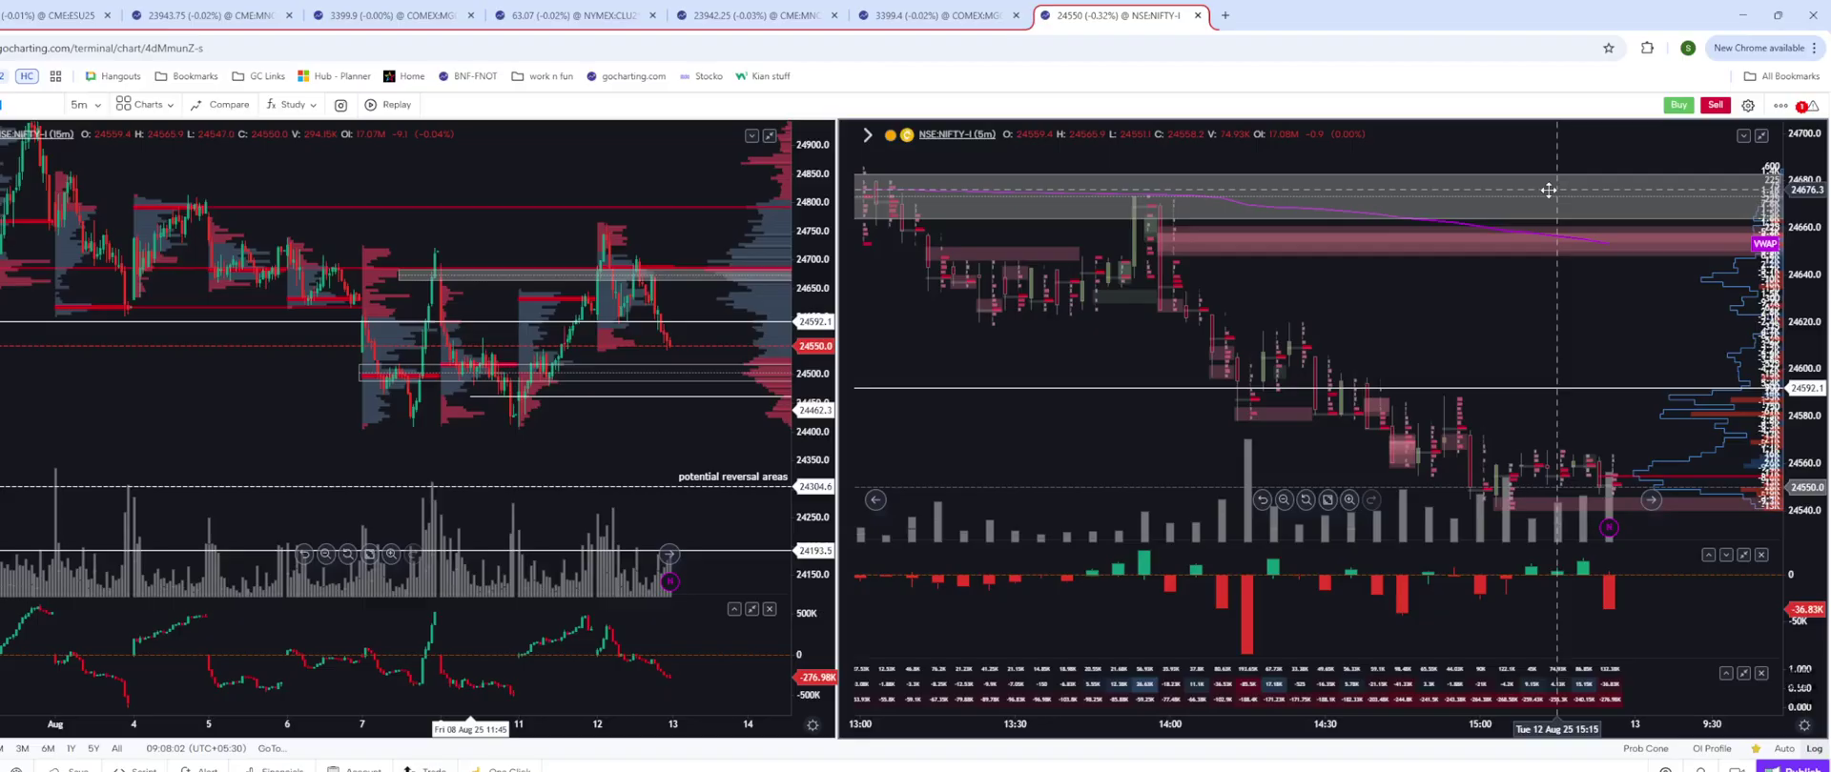
scroll(1442, 319, "up", 2)
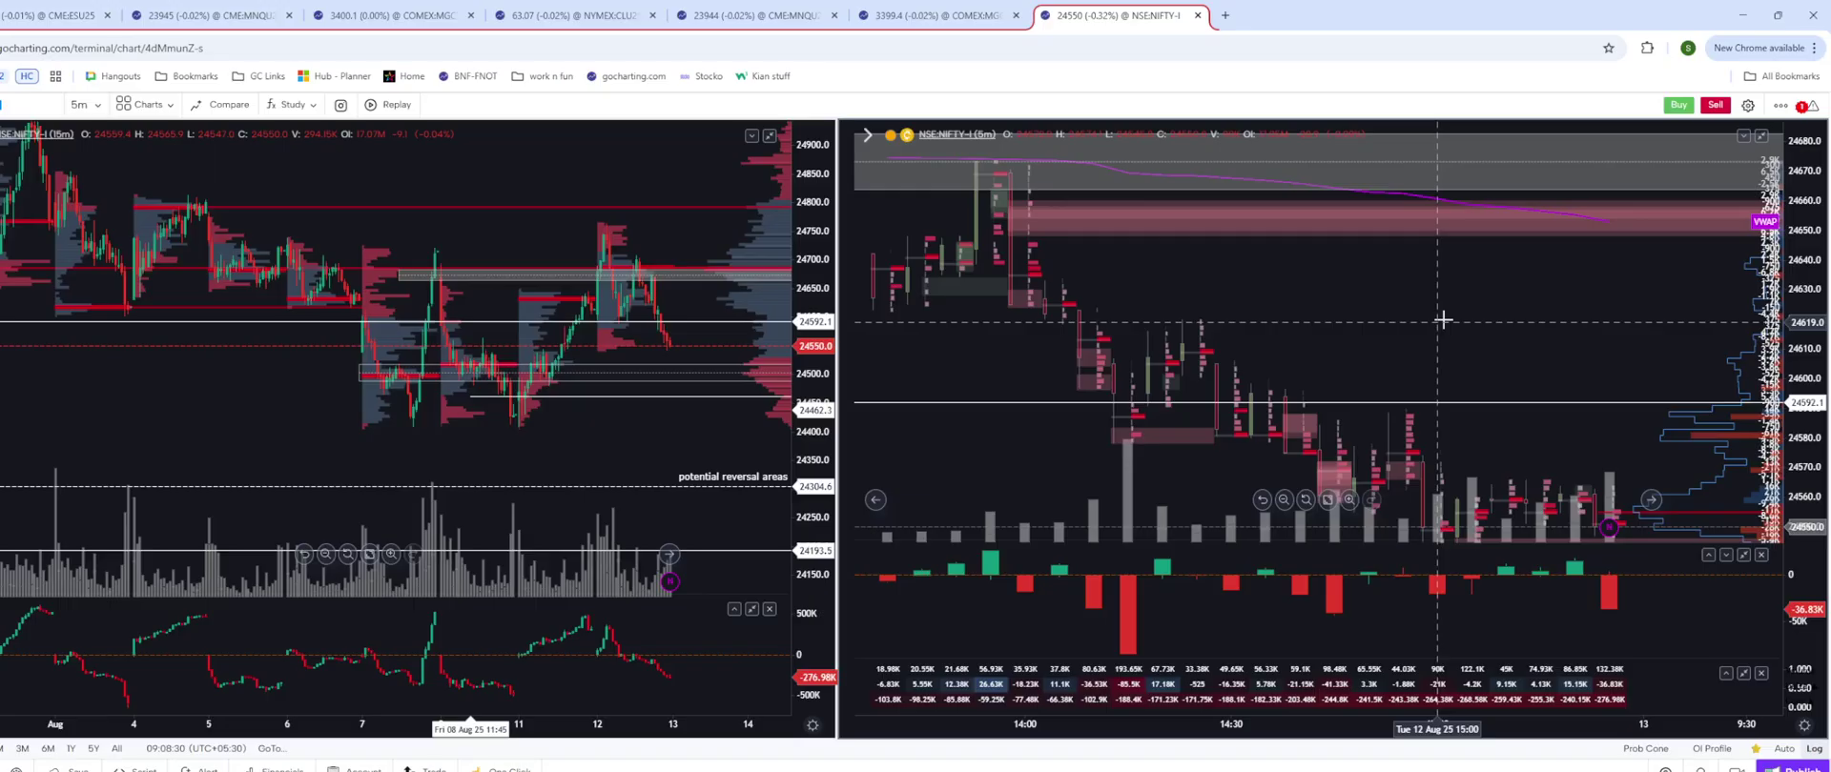
left_click_drag(1583, 214, 1606, 203)
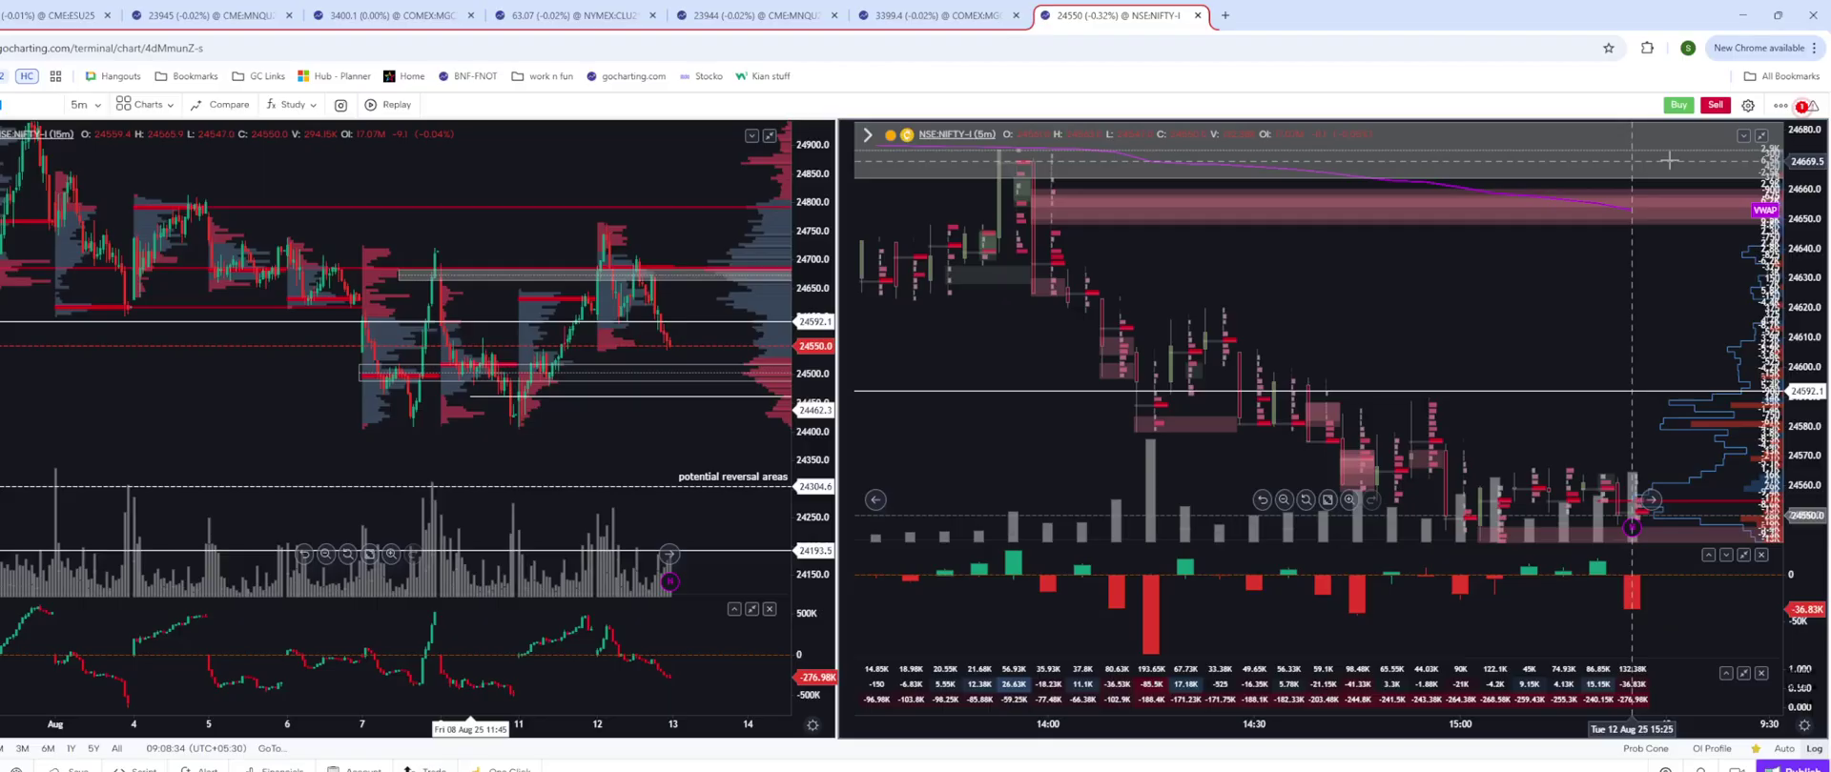
left_click_drag(1621, 273, 1611, 331)
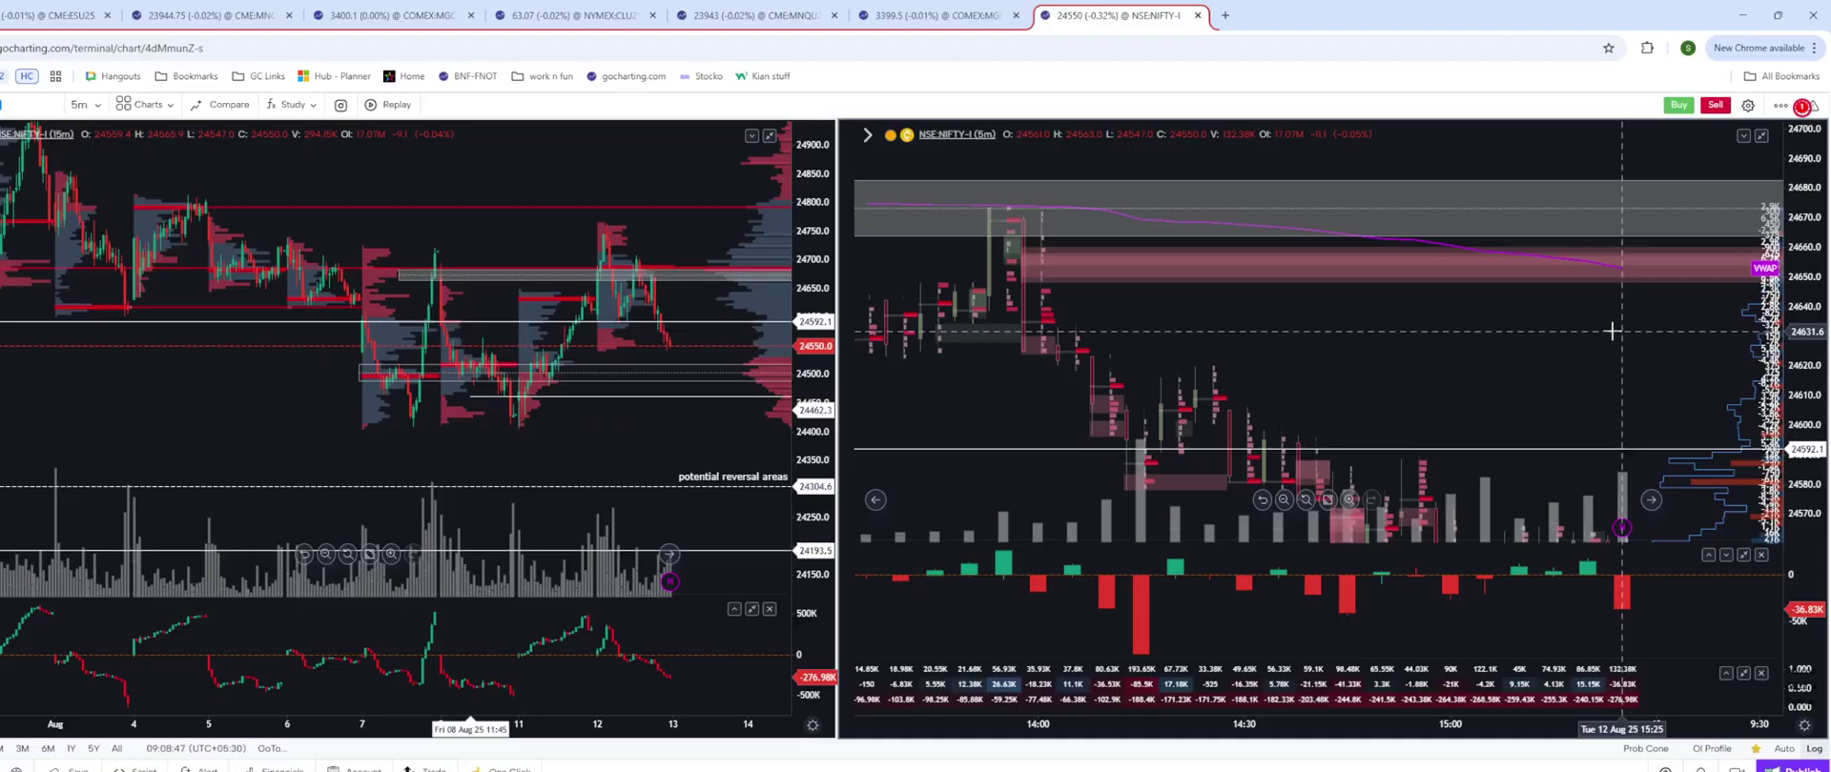